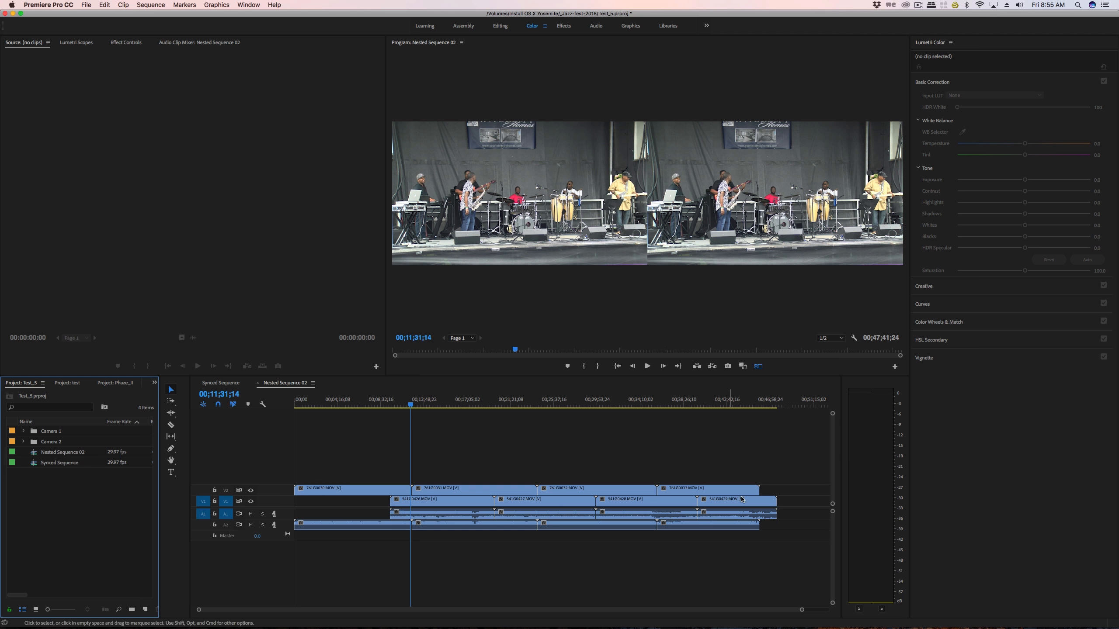
# - Nest all the synced clips in the Nested Sequence 02 timeline under the name Nested Sequence 04
pyautogui.moveTo(782, 546); pyautogui.dragTo(193, 473)
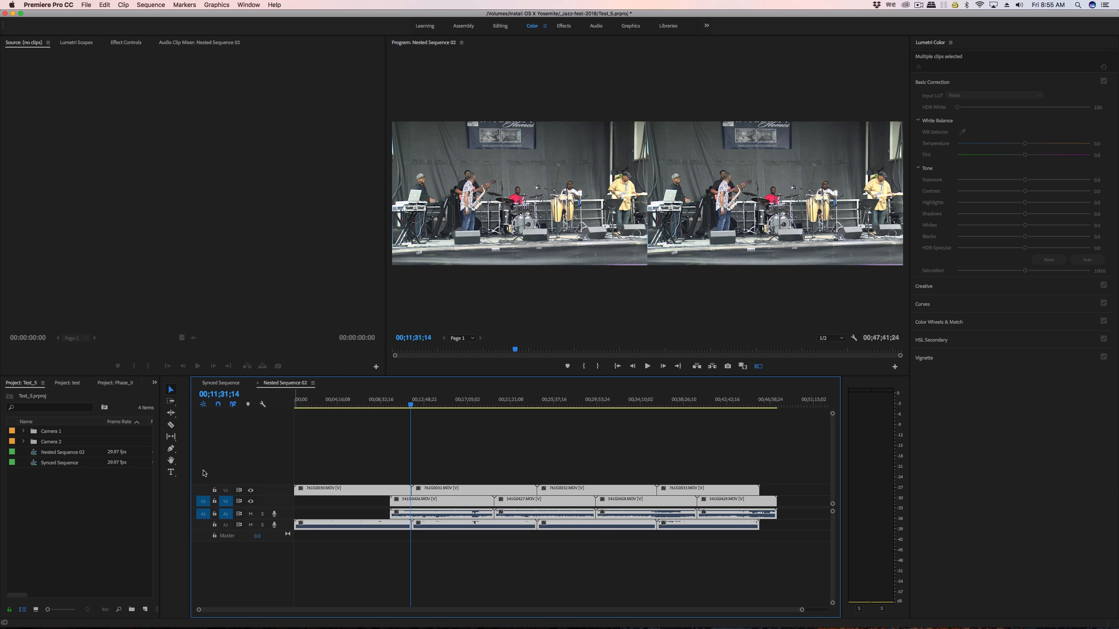
pyautogui.rightClick(571, 496)
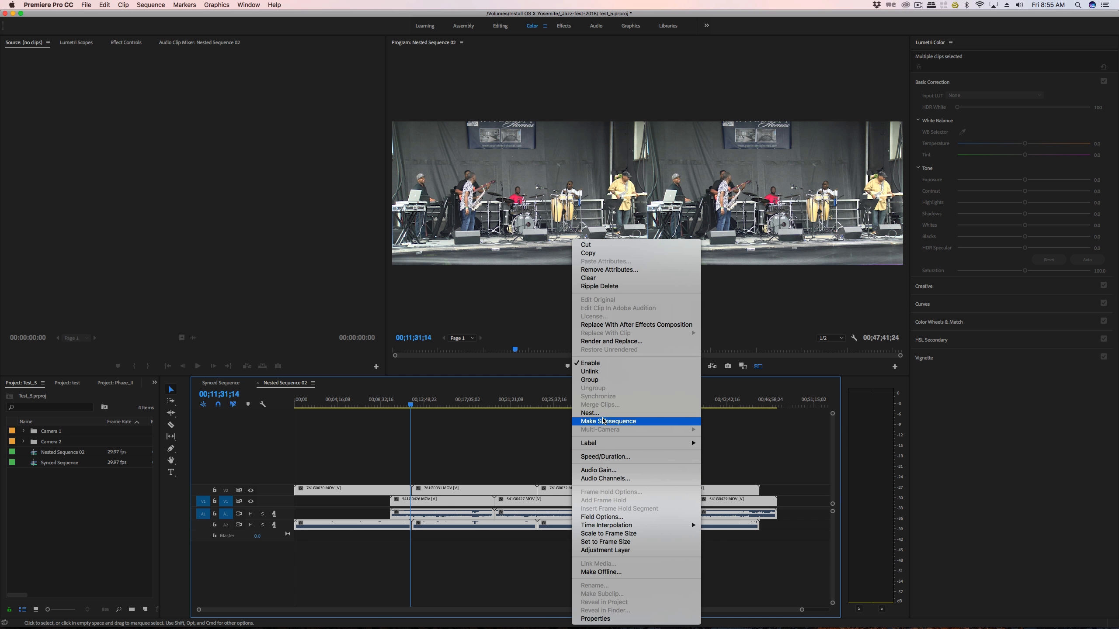
pyautogui.click(593, 413)
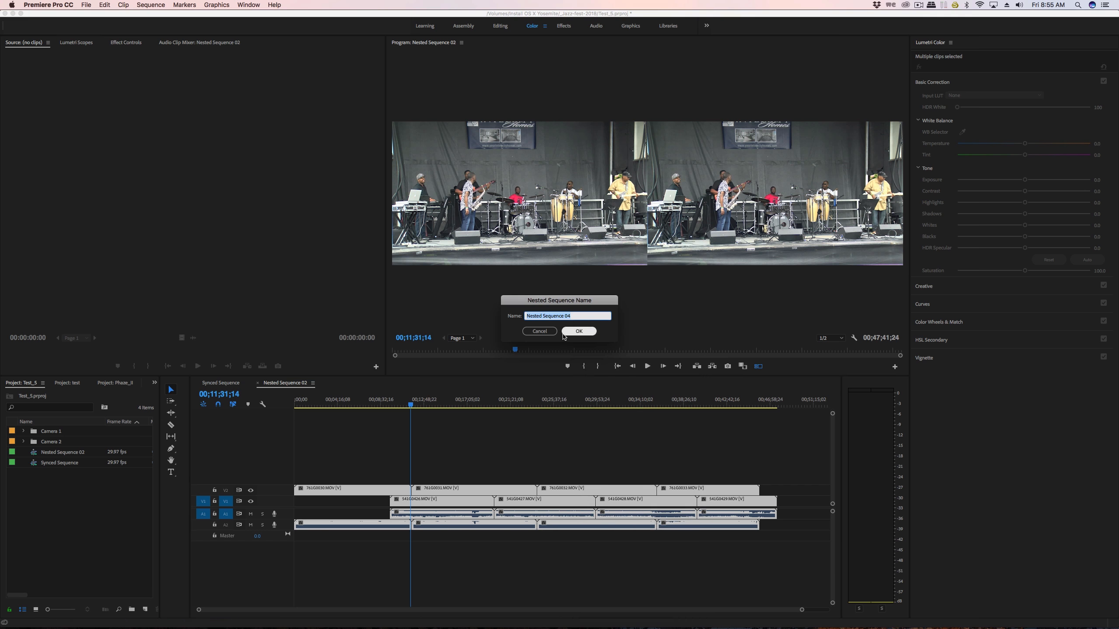
pyautogui.click(578, 331)
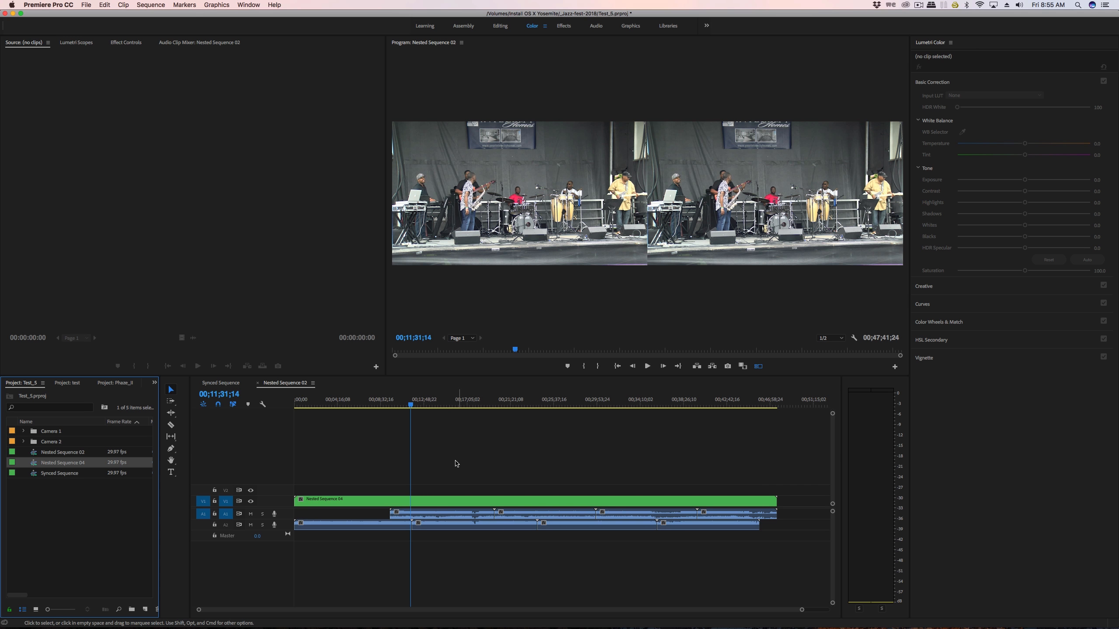
# - Enable multi-camera on the Nested Sequence 04 clip in the timeline
pyautogui.rightClick(447, 503)
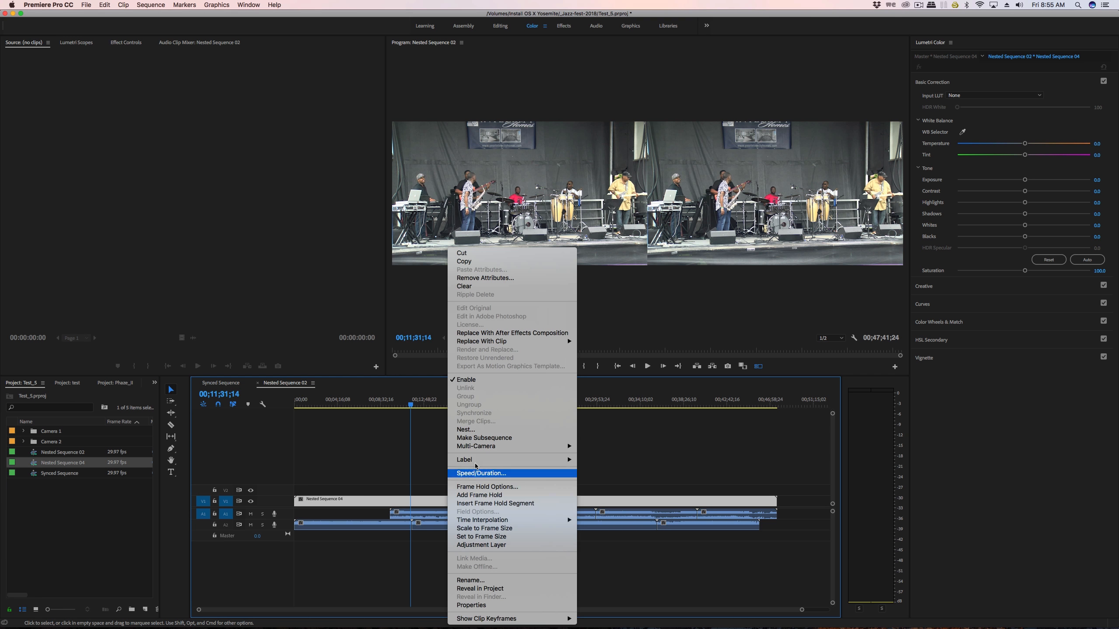
pyautogui.moveTo(482, 447)
pyautogui.click(593, 446)
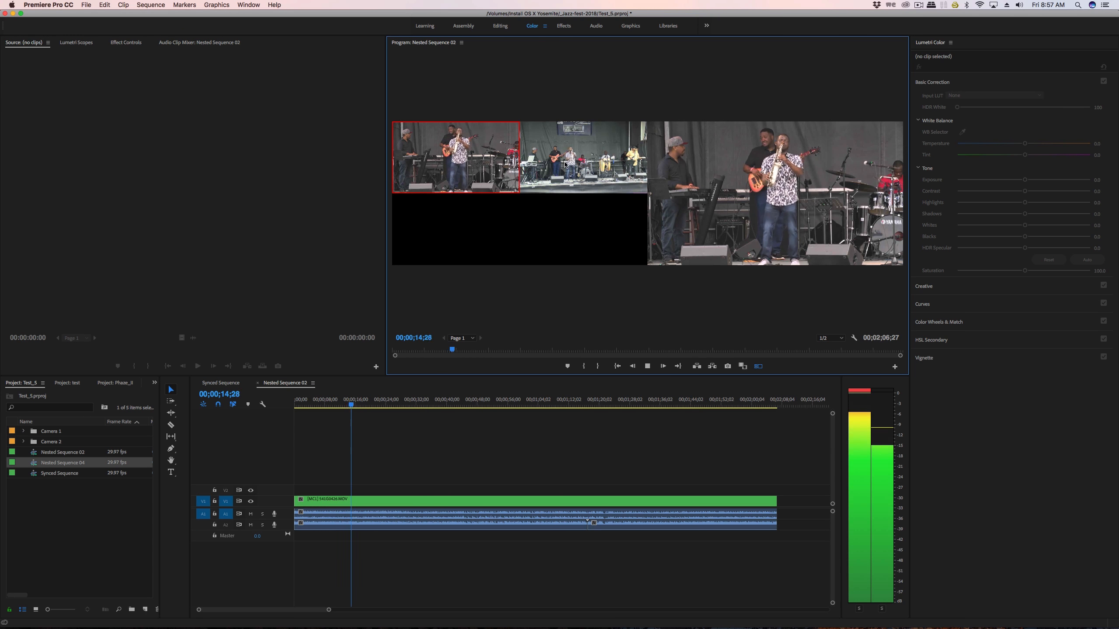
# - Record the multi-camera edit by switching back and forth between camera 1 and camera 2 during playback
pyautogui.press('2')
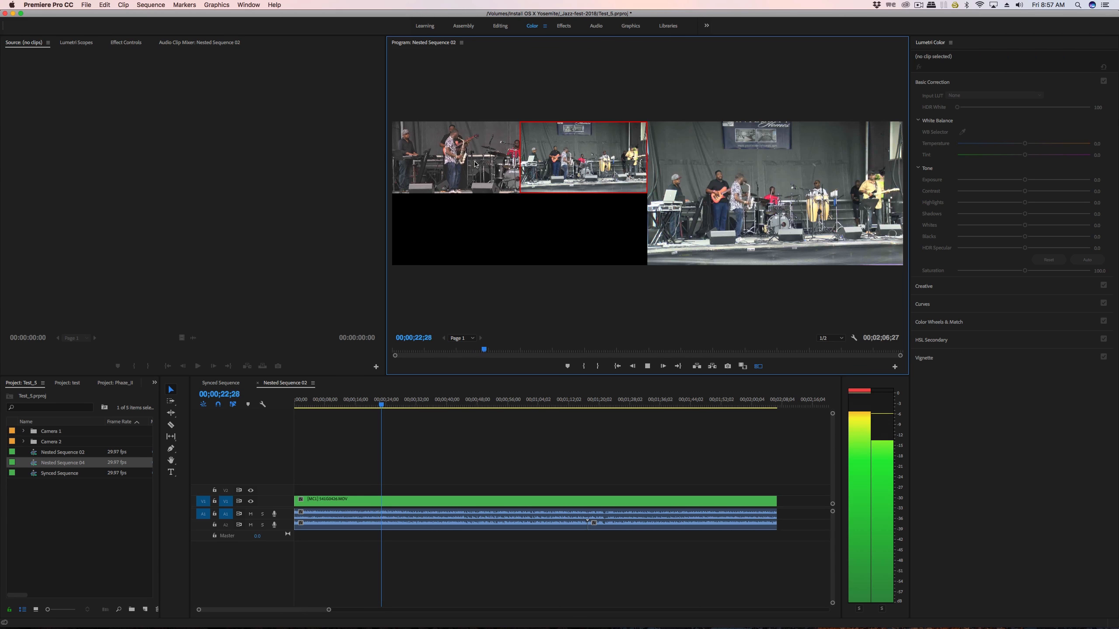
pyautogui.click(475, 163)
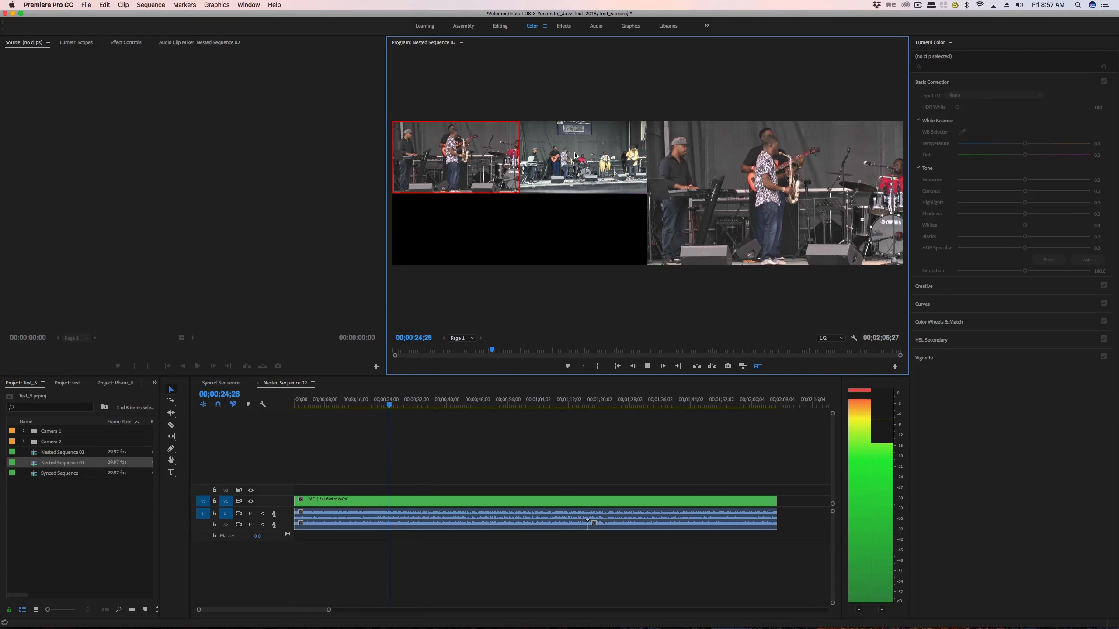
pyautogui.click(575, 155)
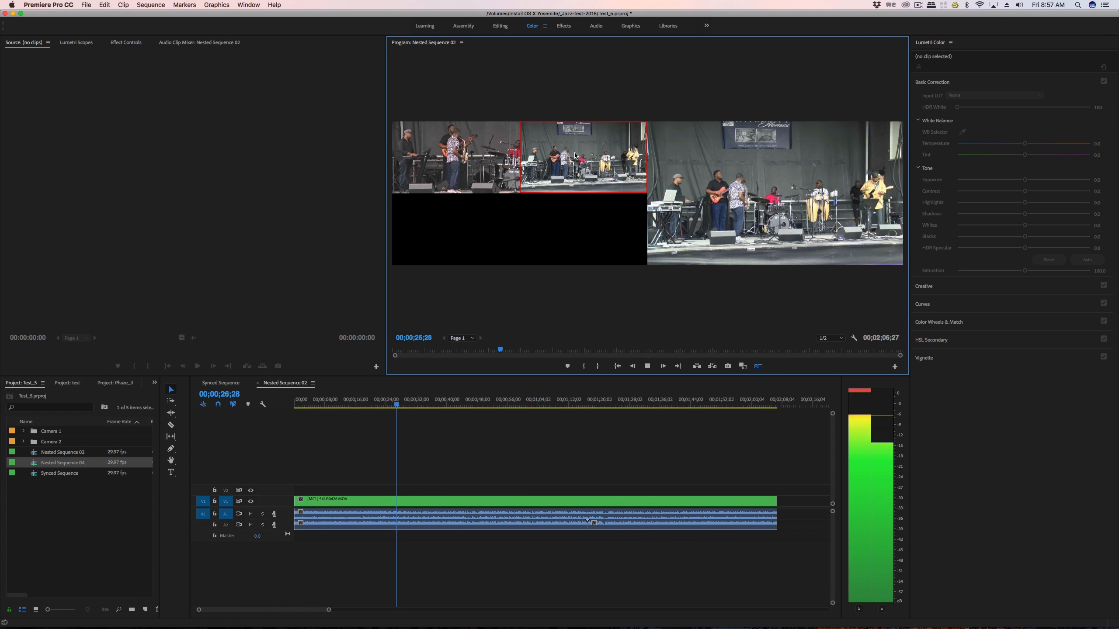
pyautogui.press('space')
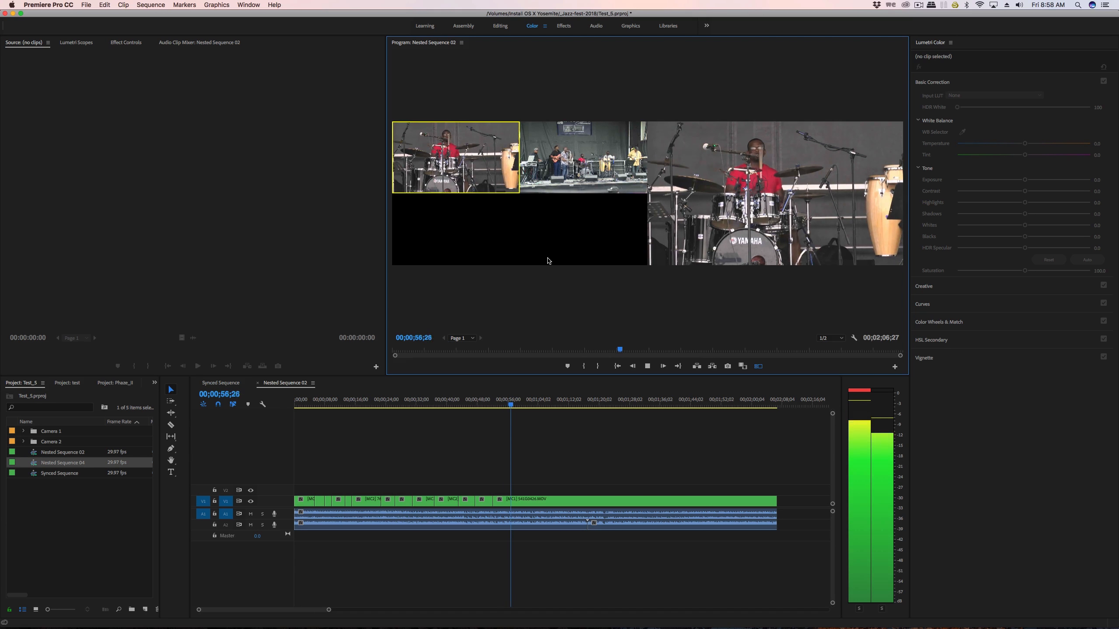
pyautogui.click(581, 156)
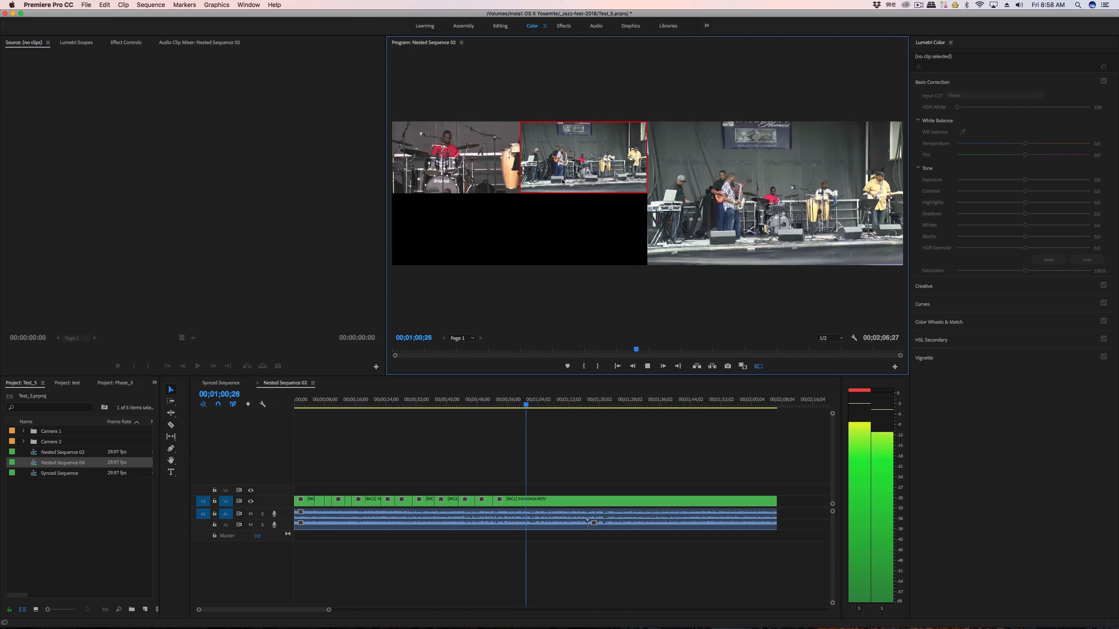
pyautogui.click(488, 172)
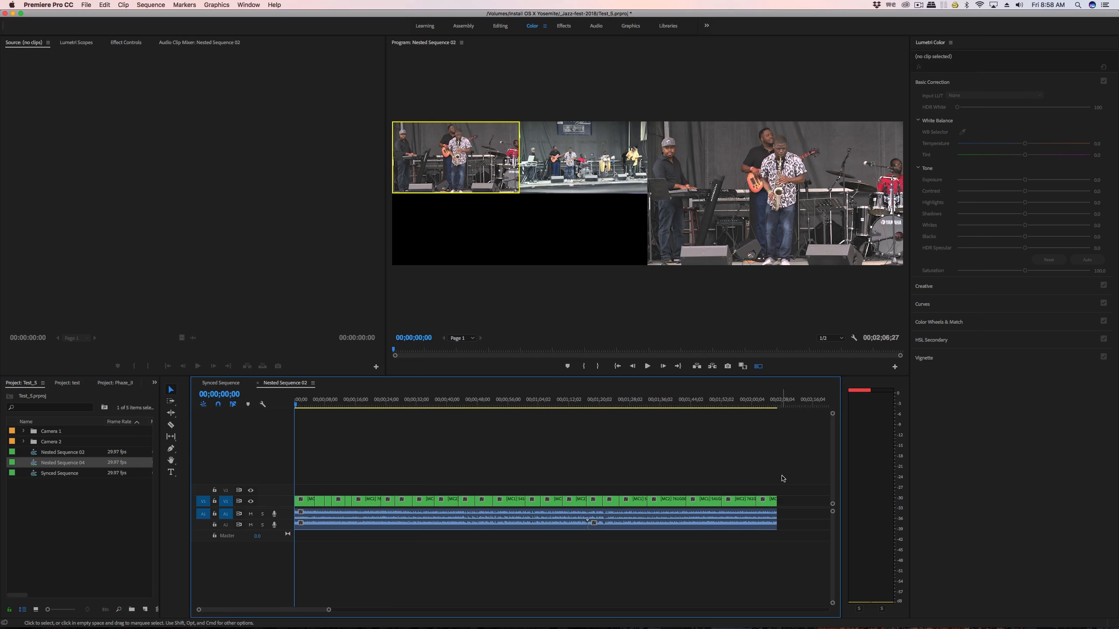
# - Flatten all the multi-camera segments on the V1 track into their original source clips
pyautogui.moveTo(782, 478); pyautogui.dragTo(291, 503)
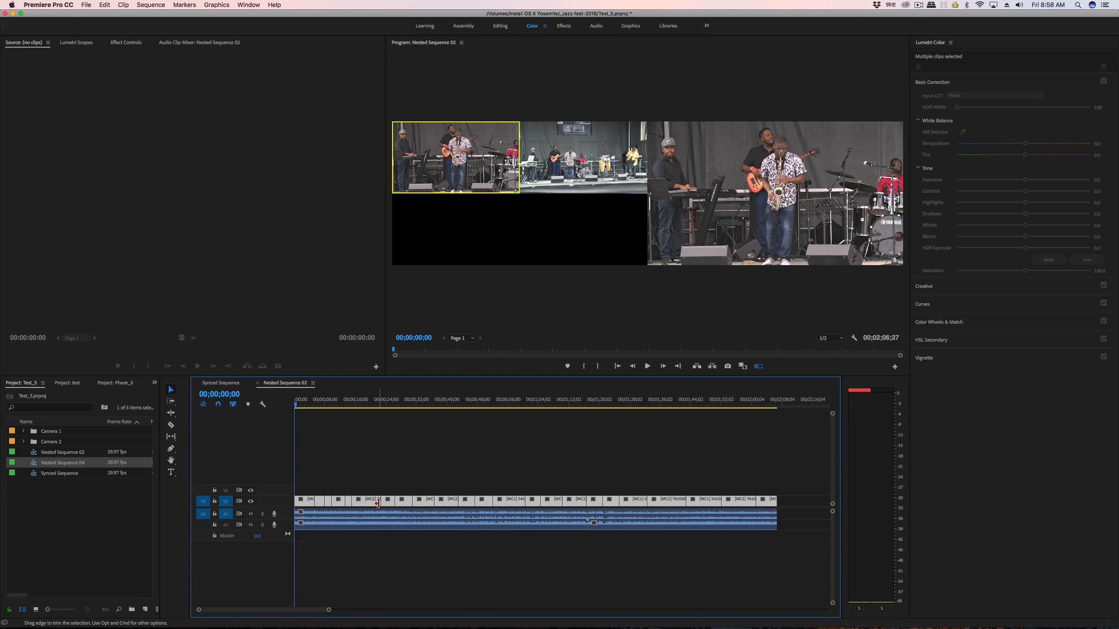
pyautogui.rightClick(364, 502)
pyautogui.moveTo(467, 430)
pyautogui.click(508, 438)
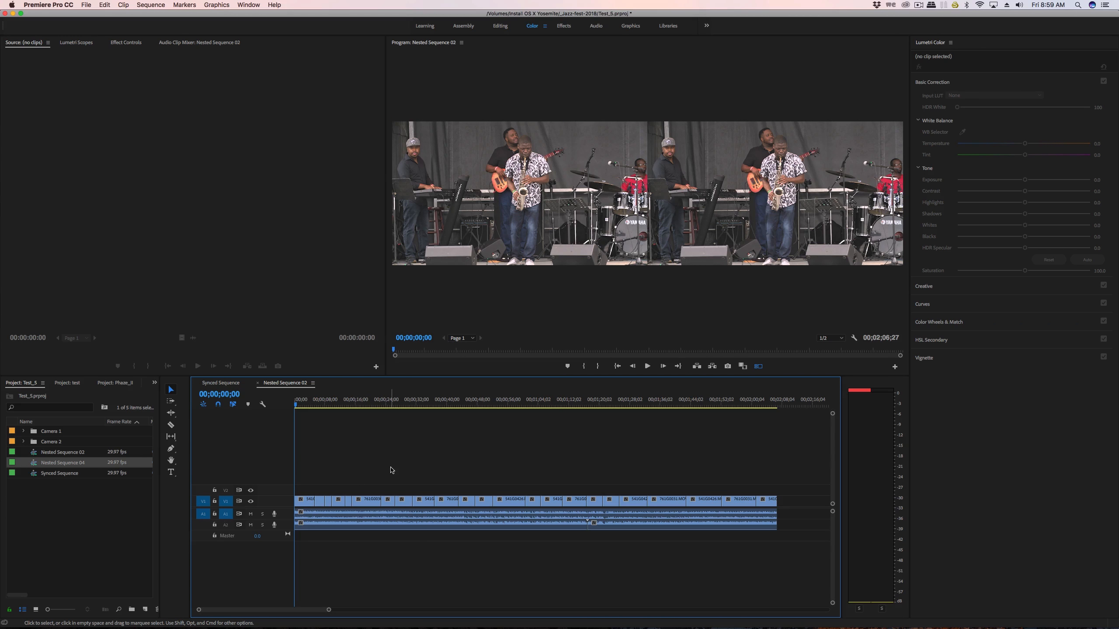
# - Scrub the first cuts of the flattened edit and play it from the beginning of the sequence
pyautogui.click(316, 404)
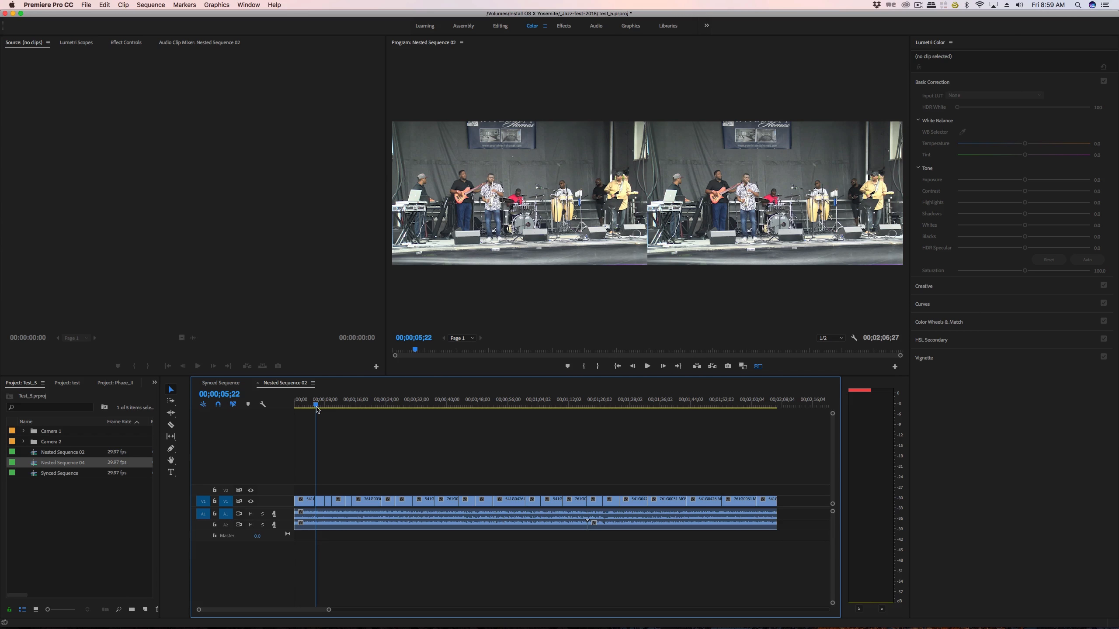
pyautogui.moveTo(317, 404); pyautogui.dragTo(215, 425)
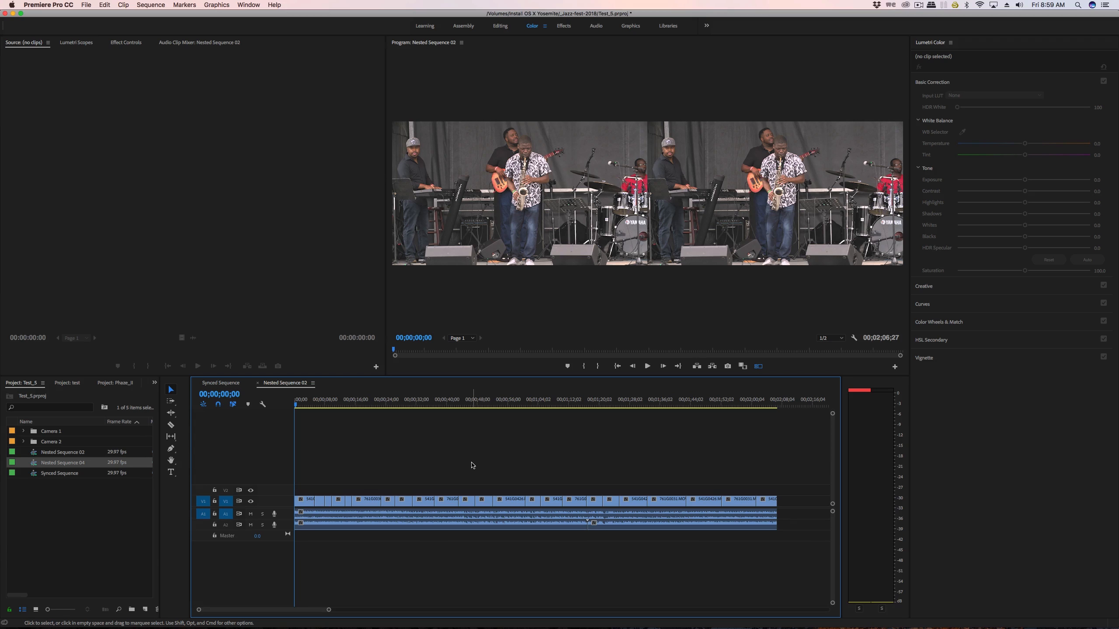
pyautogui.press('space')
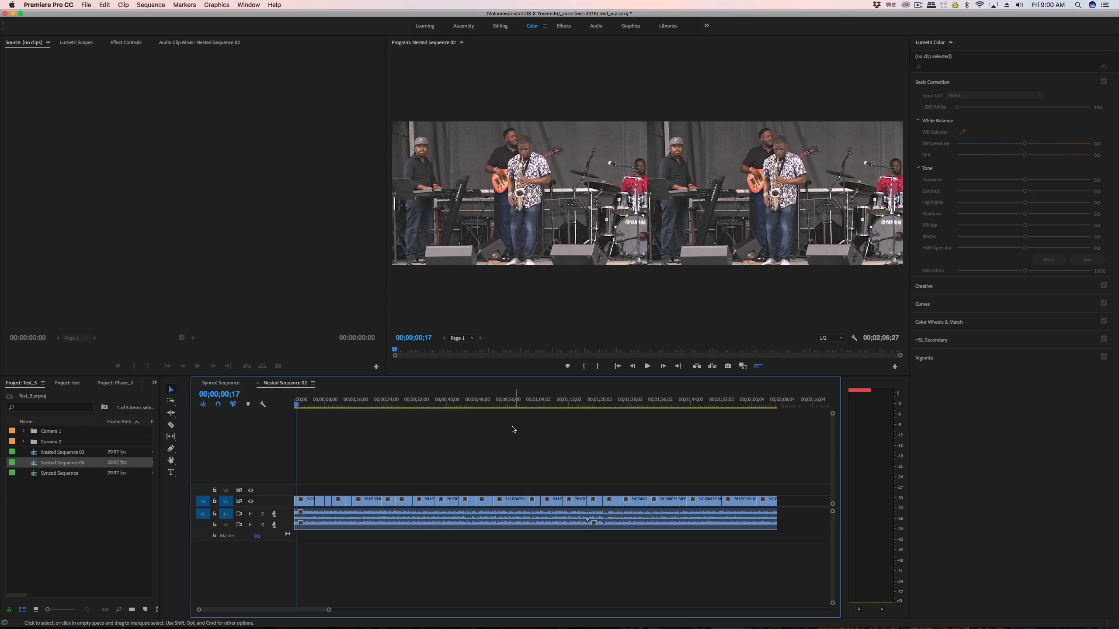
# - Export the sequence as a Final Cut Pro XML named Nested Sequence 02 in the Test_4 folder
pyautogui.click(86, 5)
pyautogui.moveTo(155, 242)
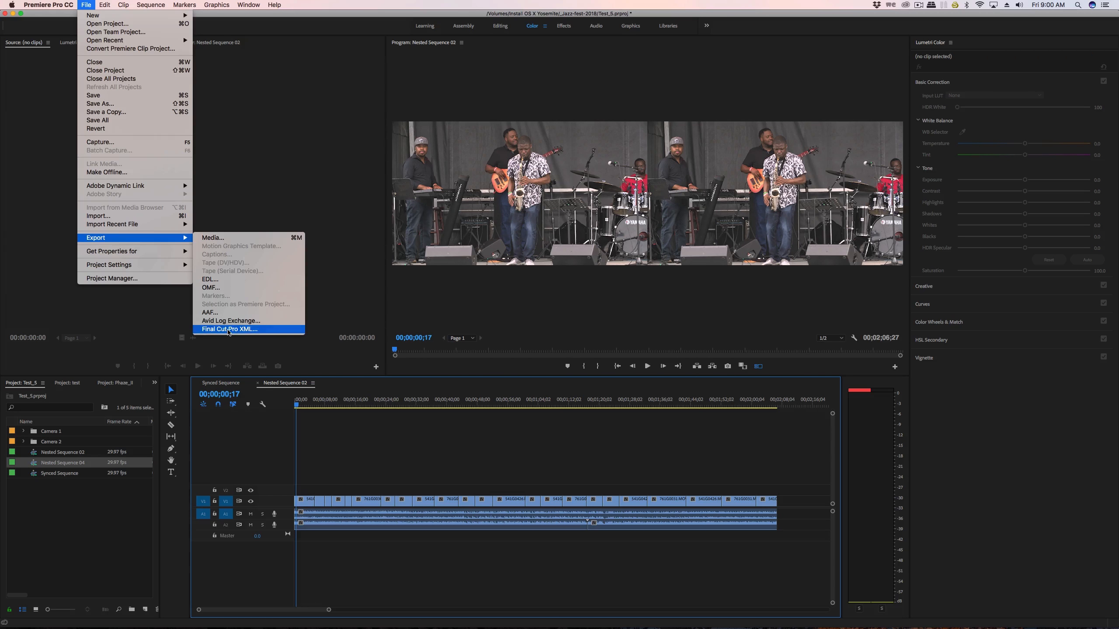
pyautogui.click(229, 330)
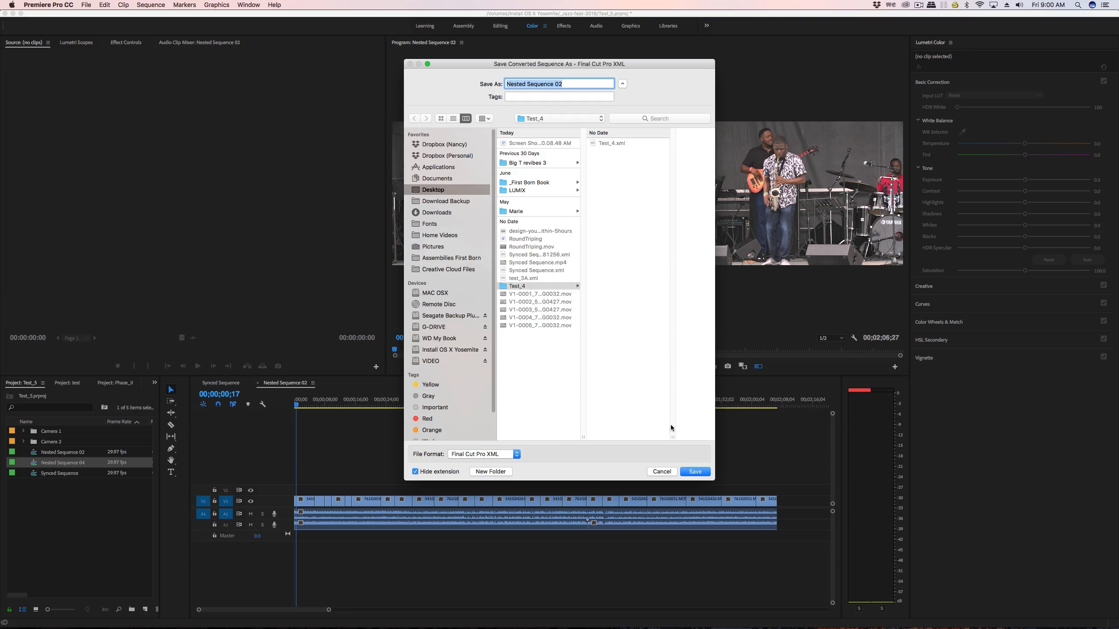
pyautogui.click(694, 471)
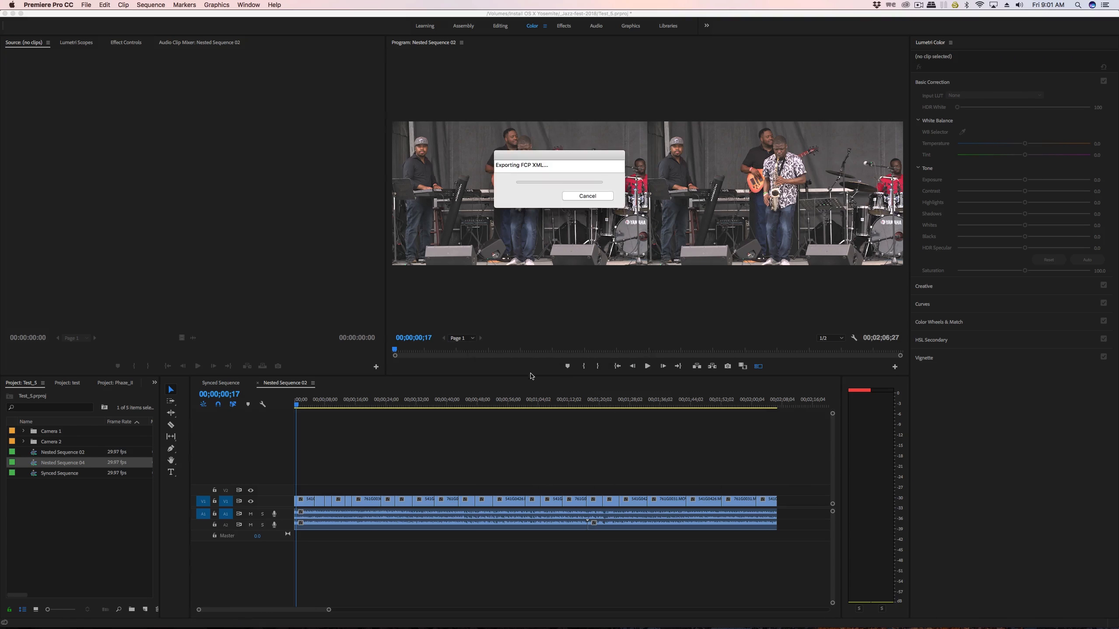
# - Switch to DaVinci Resolve and open Nested Sequence 02.xml from the Test_4 folder for timeline import
pyautogui.press('super+Tab')
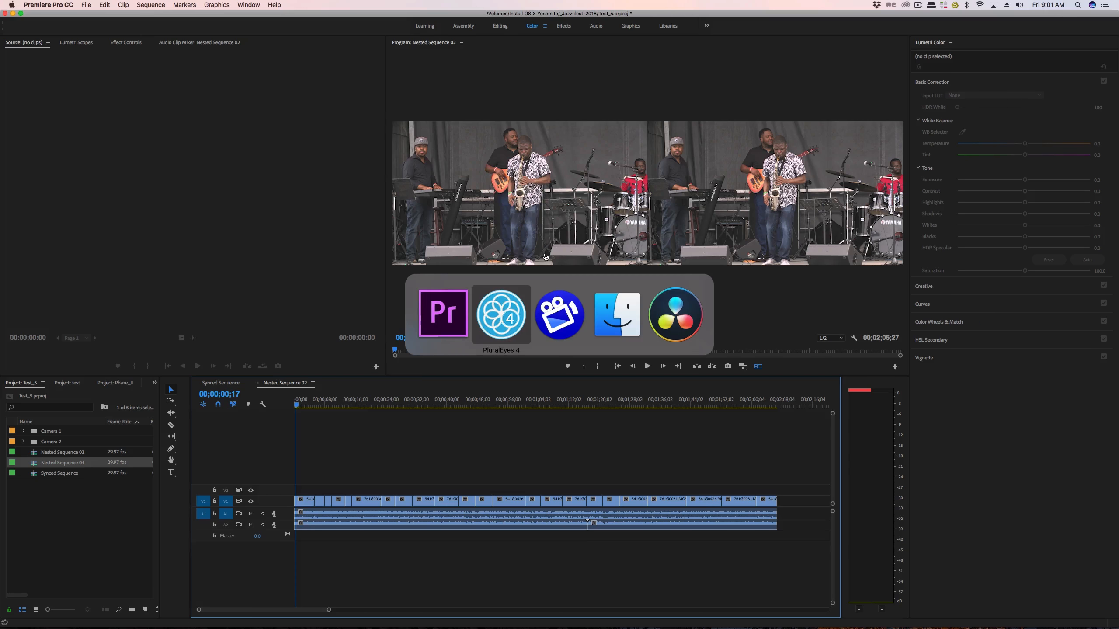
pyautogui.press('super+Tab')
pyautogui.press('super+Tab')
pyautogui.press('super+Tab')
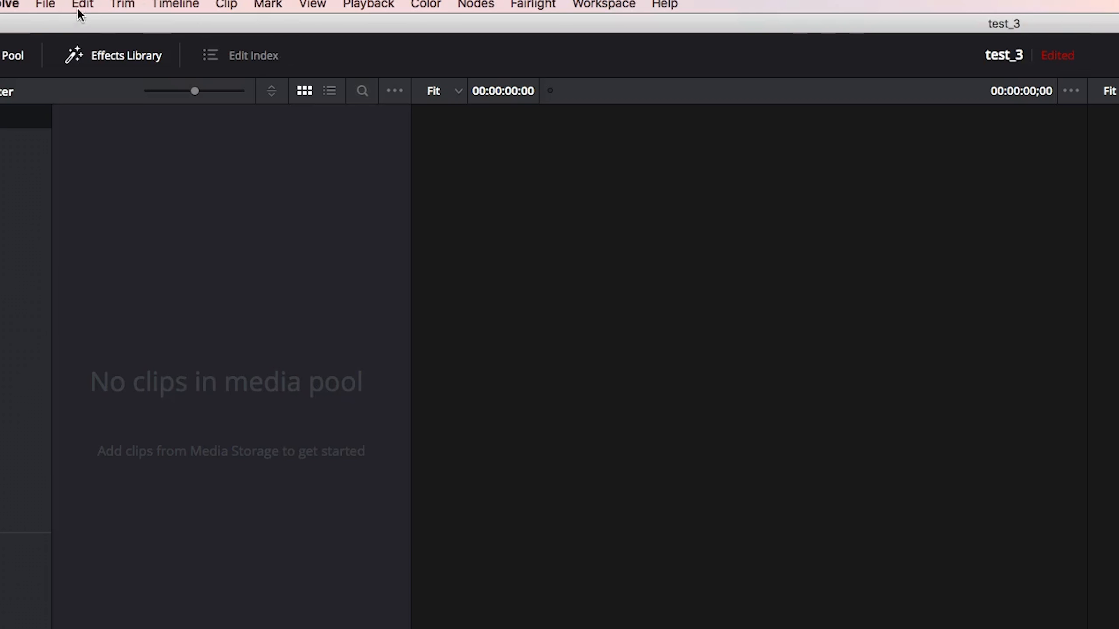
pyautogui.click(85, 5)
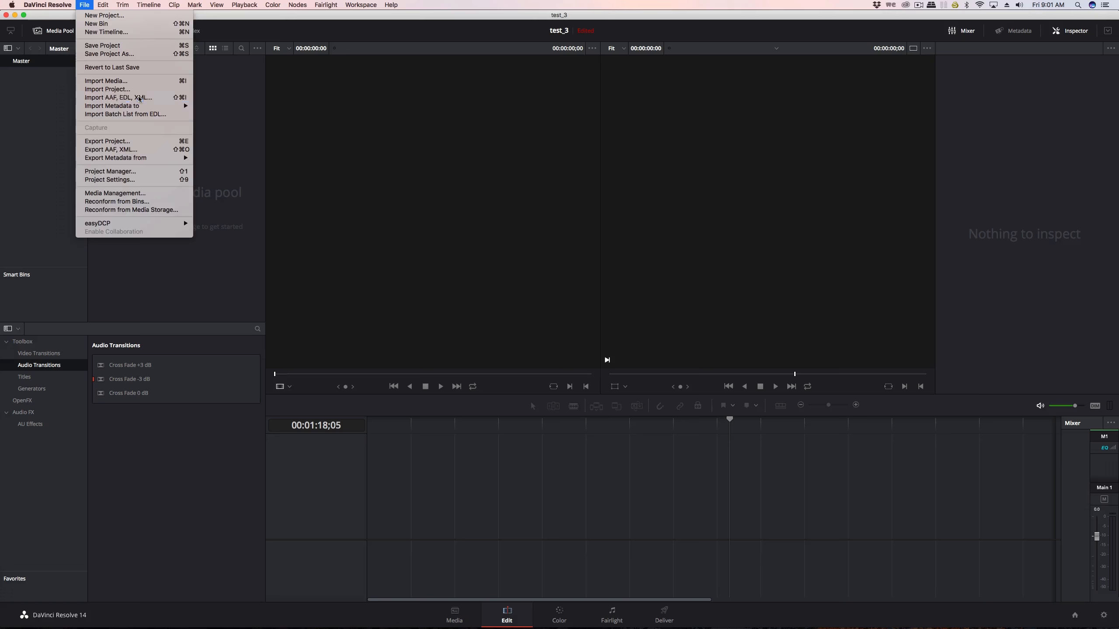
pyautogui.click(141, 190)
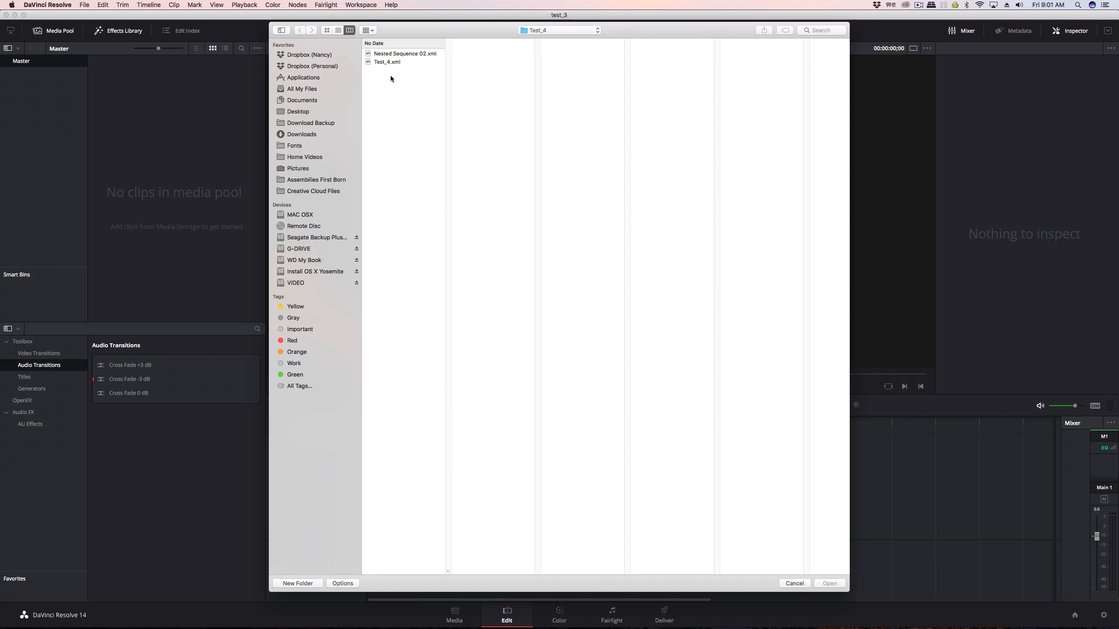
pyautogui.doubleClick(423, 56)
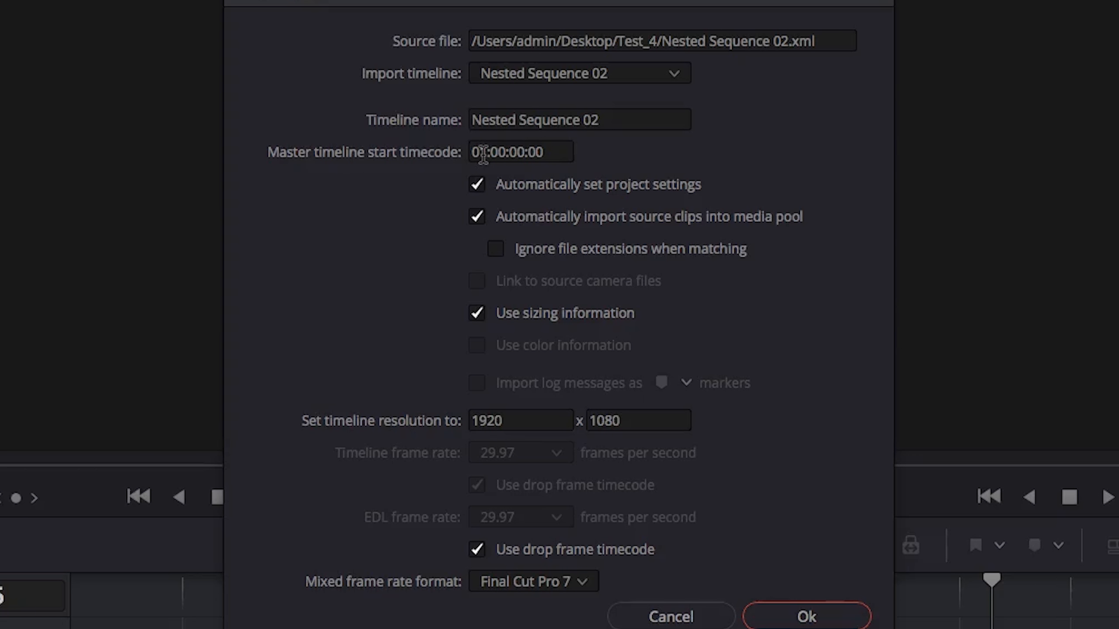
# - Load the XML timeline with start timecode 00:00:00:00 and the mixed frame rate format set to Final Cut Pro X
pyautogui.click(488, 155)
pyautogui.write('0')
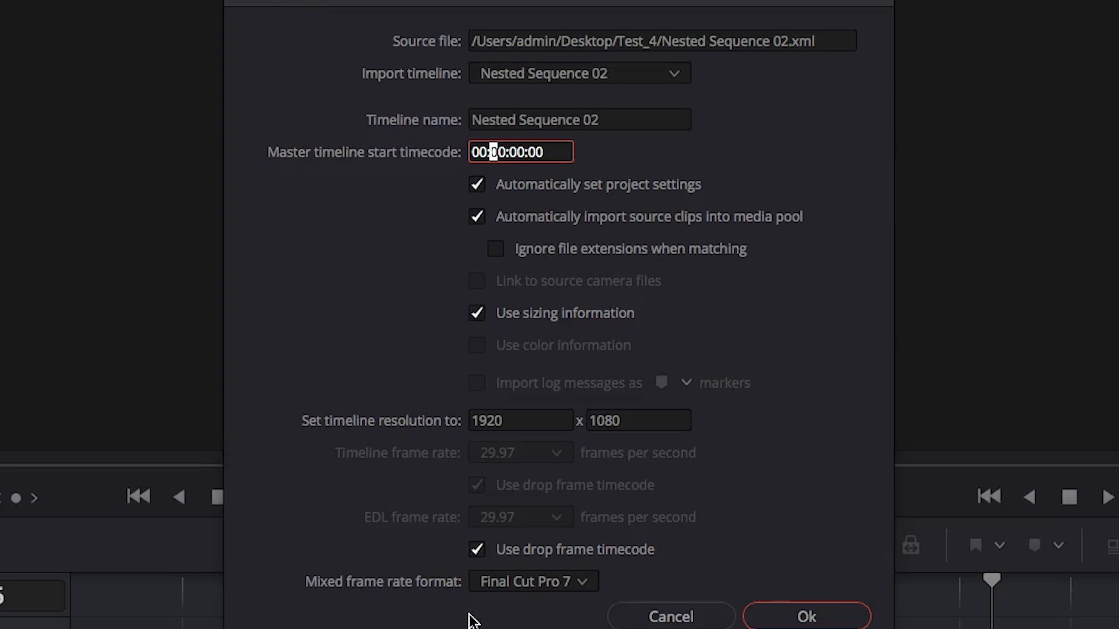
pyautogui.click(543, 584)
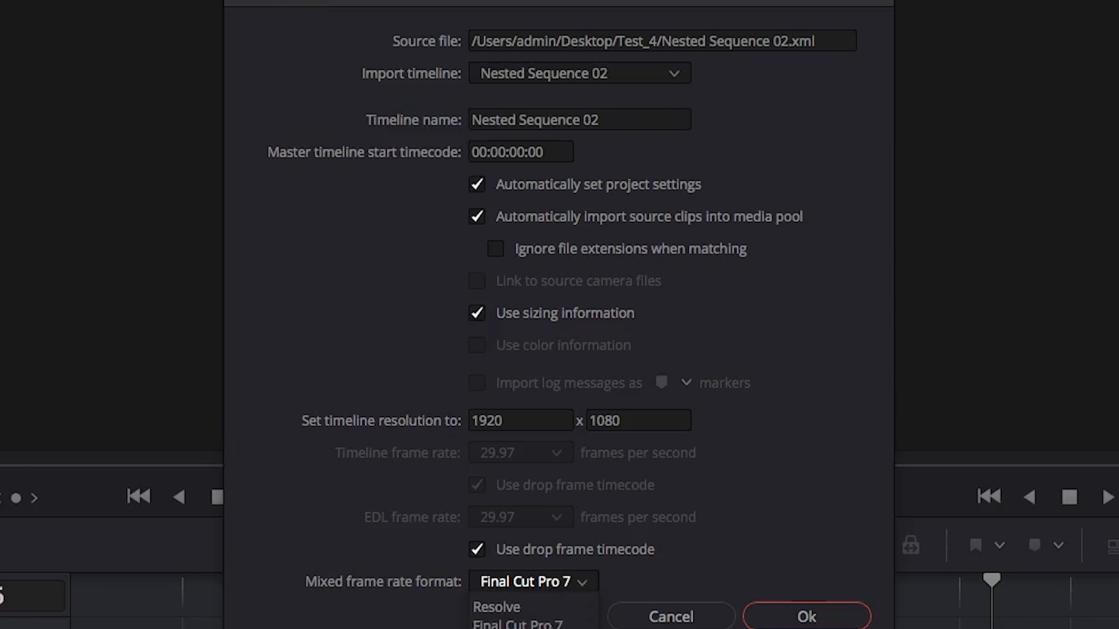
pyautogui.click(544, 628)
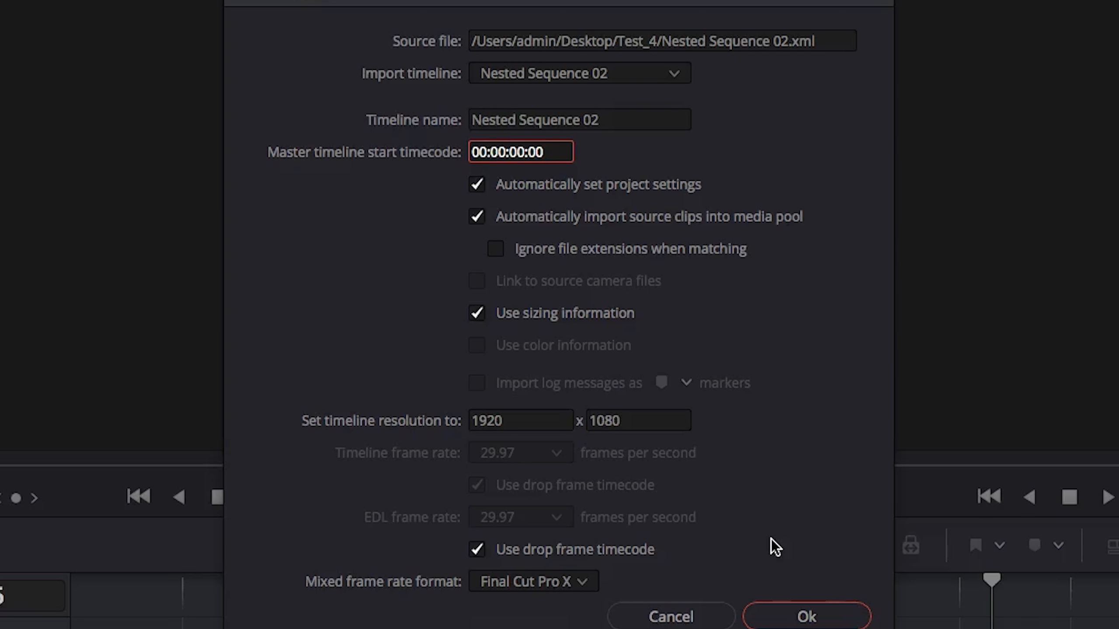
pyautogui.click(546, 119)
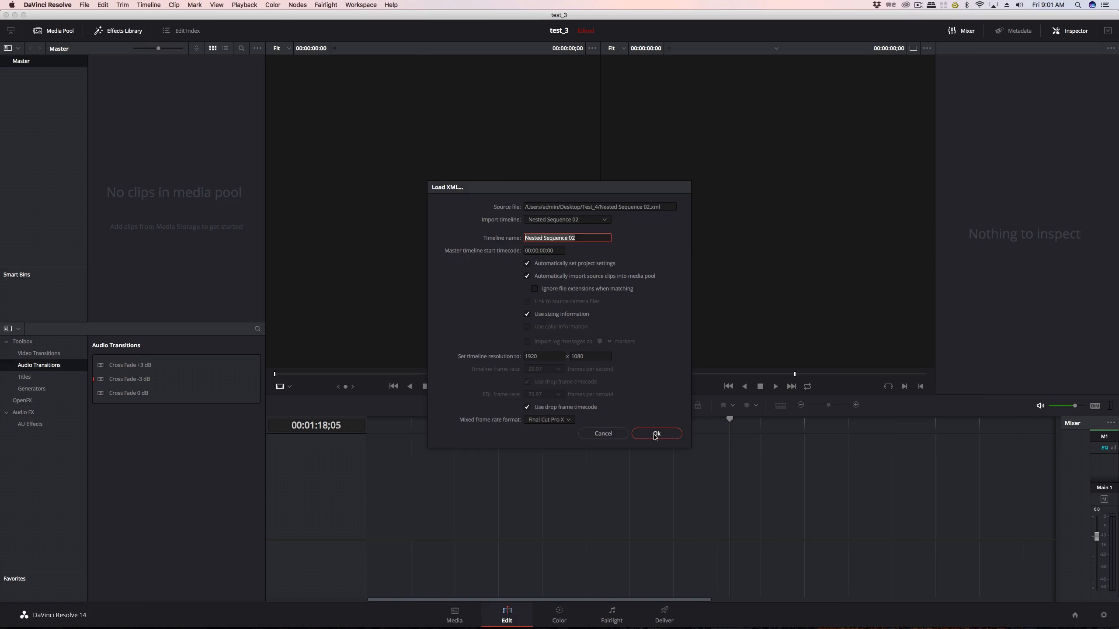
pyautogui.click(655, 436)
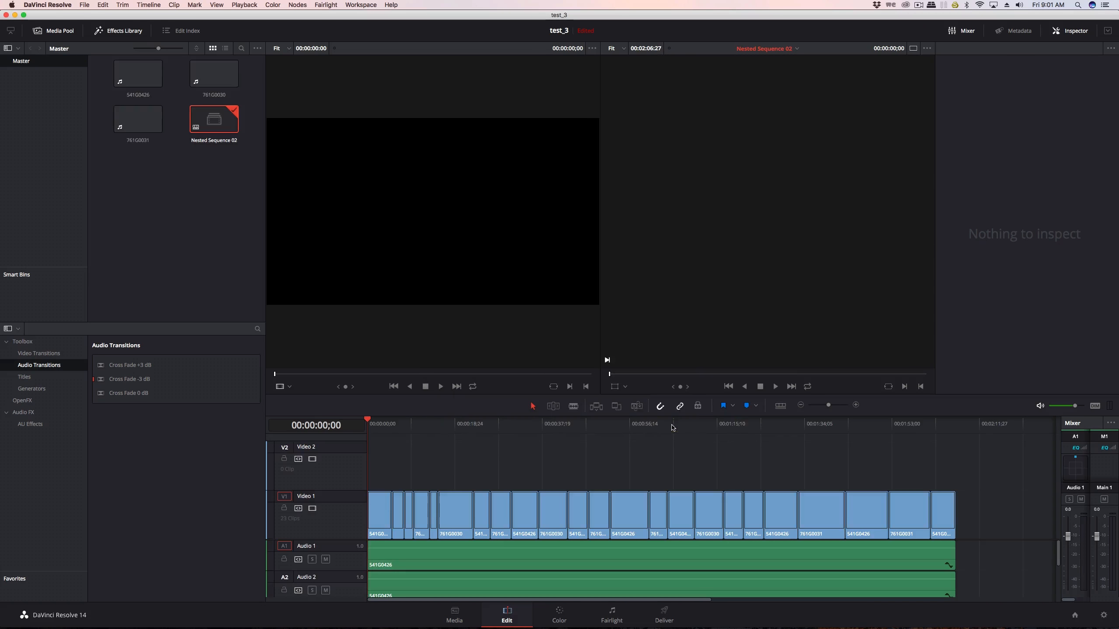
# - On the Color page, add all even-numbered wide-shot clips from 02 to 22 into a new group with the default name
pyautogui.hotkey('shift', '6')
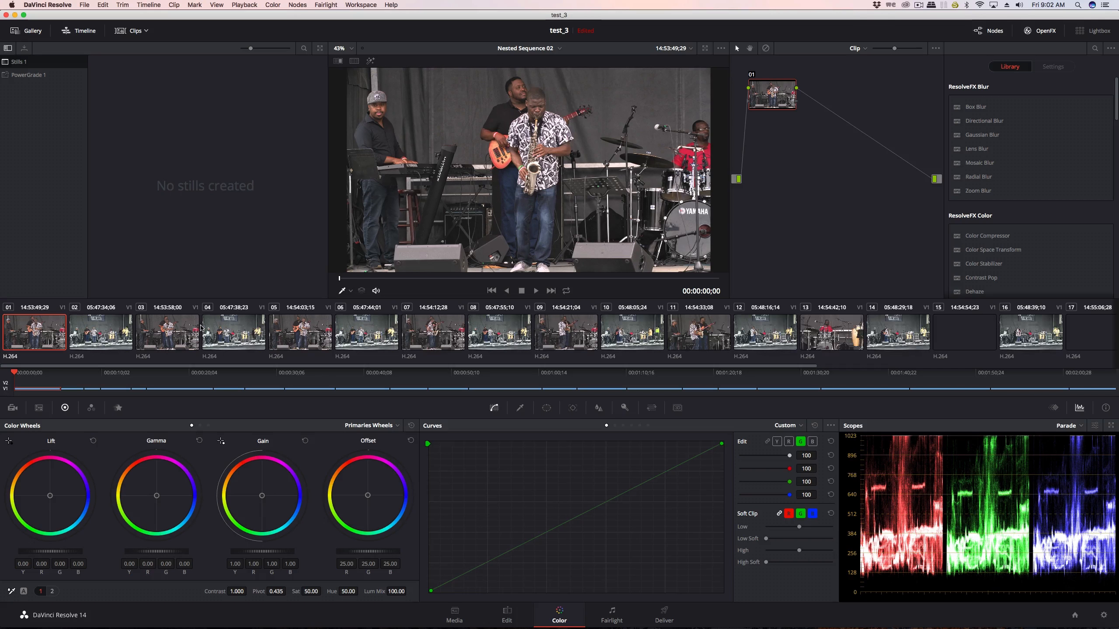
pyautogui.click(107, 333)
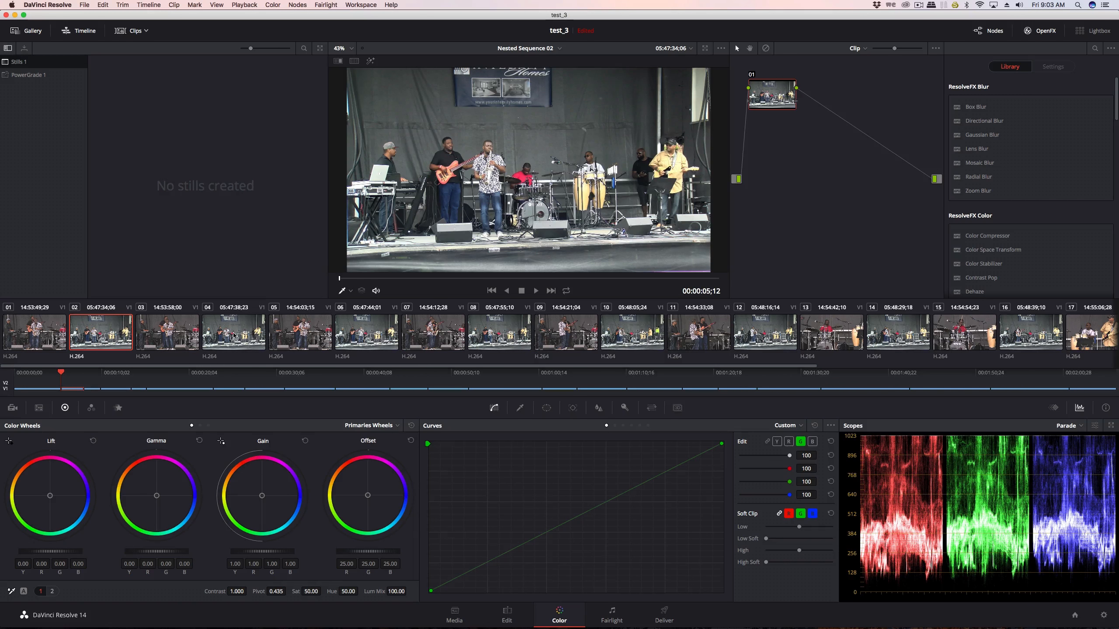
pyautogui.keyDown('super'); pyautogui.click(253, 335); pyautogui.keyUp('super')
pyautogui.keyDown('super'); pyautogui.click(354, 330); pyautogui.keyUp('super')
pyautogui.keyDown('super'); pyautogui.click(470, 329); pyautogui.keyUp('super')
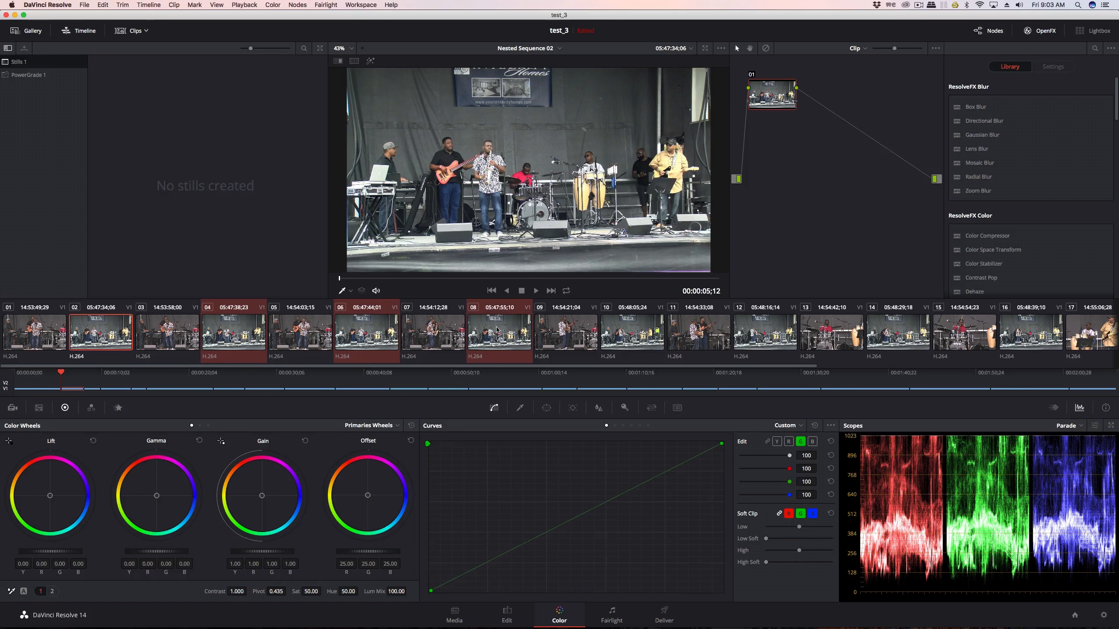
pyautogui.keyDown('super'); pyautogui.click(612, 331); pyautogui.keyUp('super')
pyautogui.keyDown('super'); pyautogui.click(758, 335); pyautogui.keyUp('super')
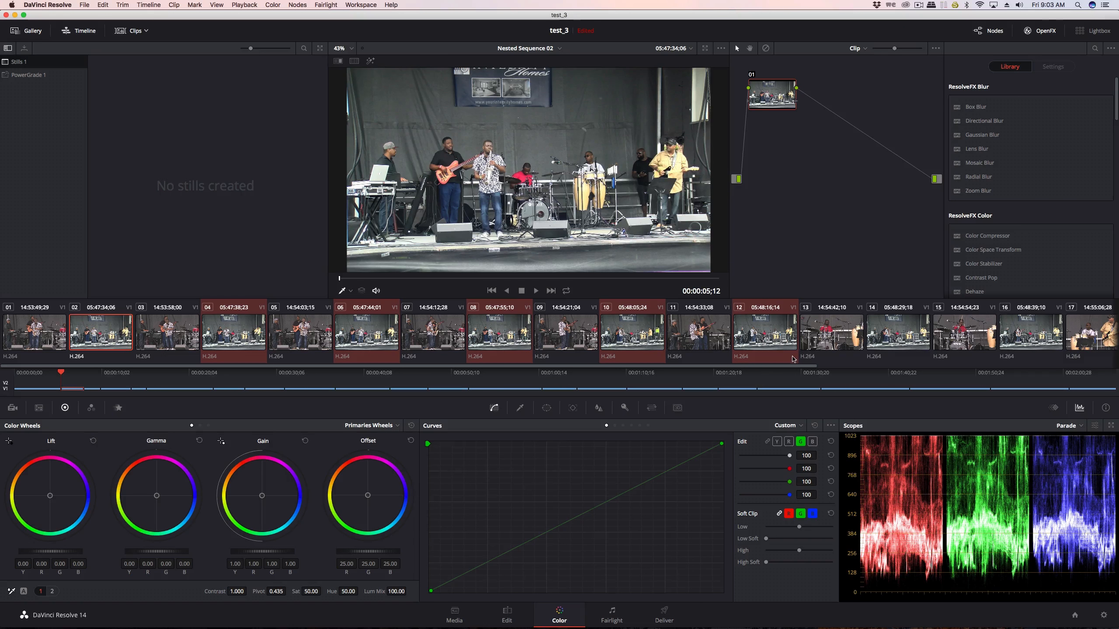
pyautogui.keyDown('super'); pyautogui.click(877, 343); pyautogui.keyUp('super')
pyautogui.moveTo(814, 367); pyautogui.dragTo(921, 370)
pyautogui.keyDown('super'); pyautogui.click(898, 345); pyautogui.keyUp('super')
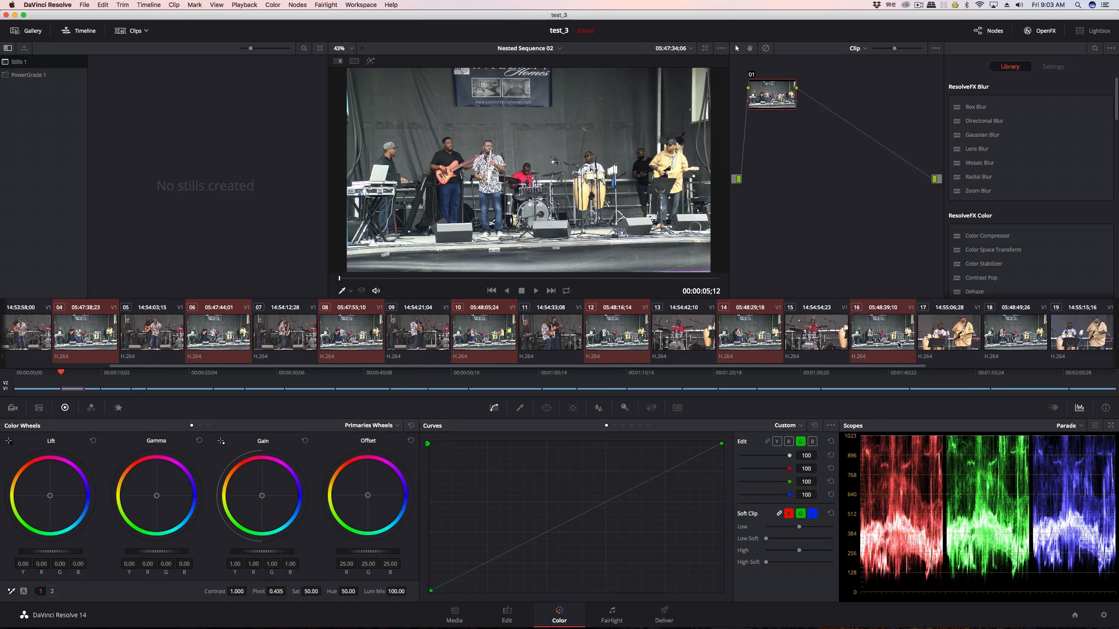
pyautogui.keyDown('super'); pyautogui.click(1014, 338); pyautogui.keyUp('super')
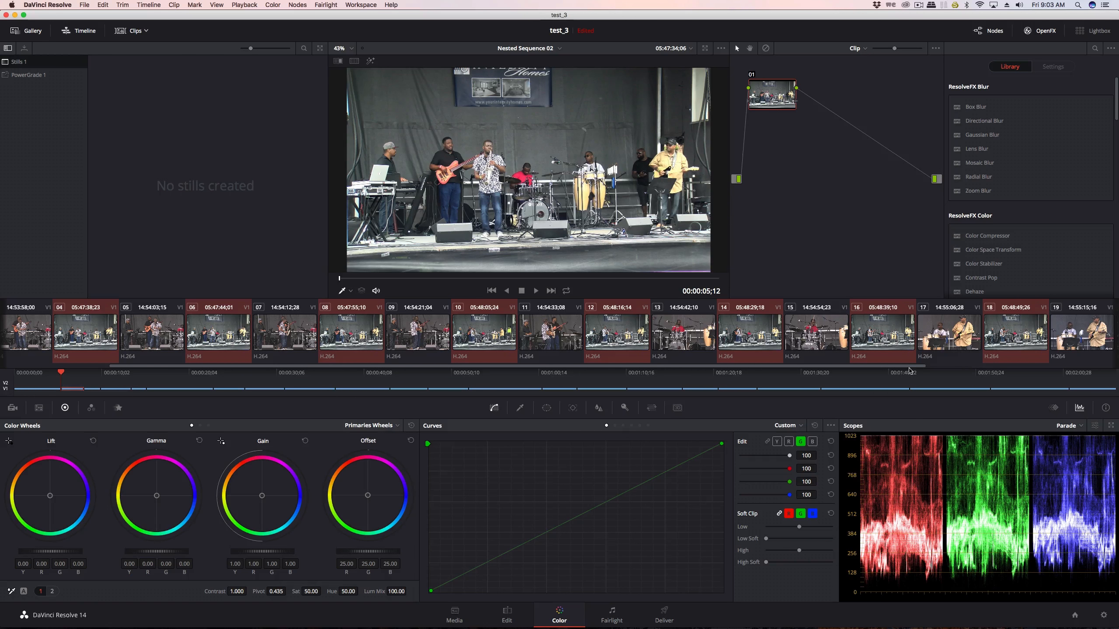
pyautogui.moveTo(909, 370); pyautogui.dragTo(1101, 370)
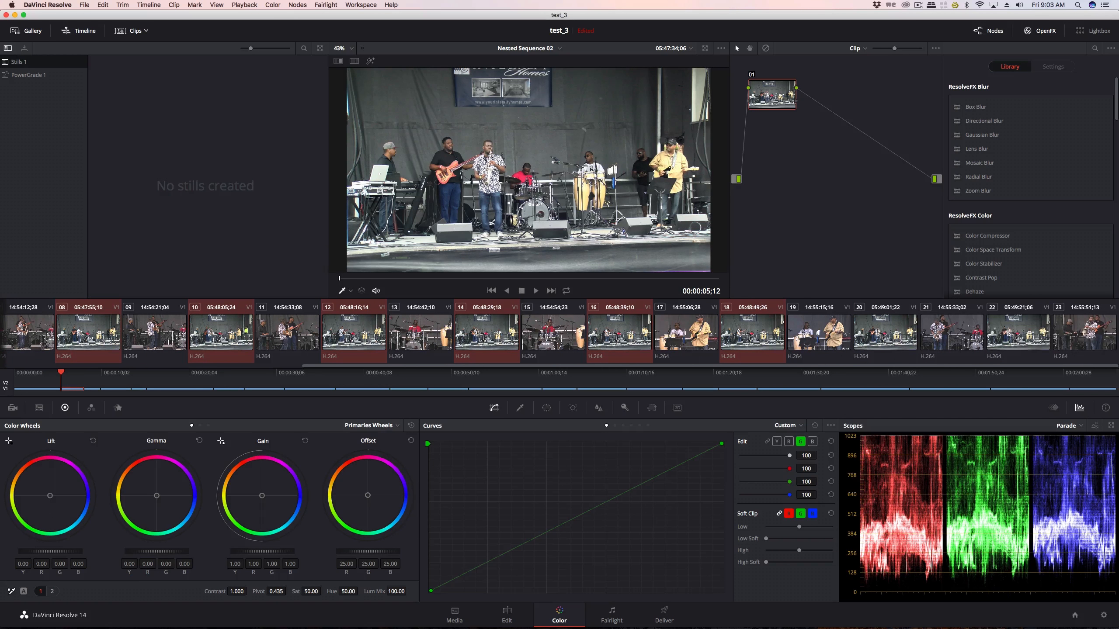
pyautogui.keyDown('super'); pyautogui.click(909, 347); pyautogui.keyUp('super')
pyautogui.keyDown('super'); pyautogui.click(1022, 337); pyautogui.keyUp('super')
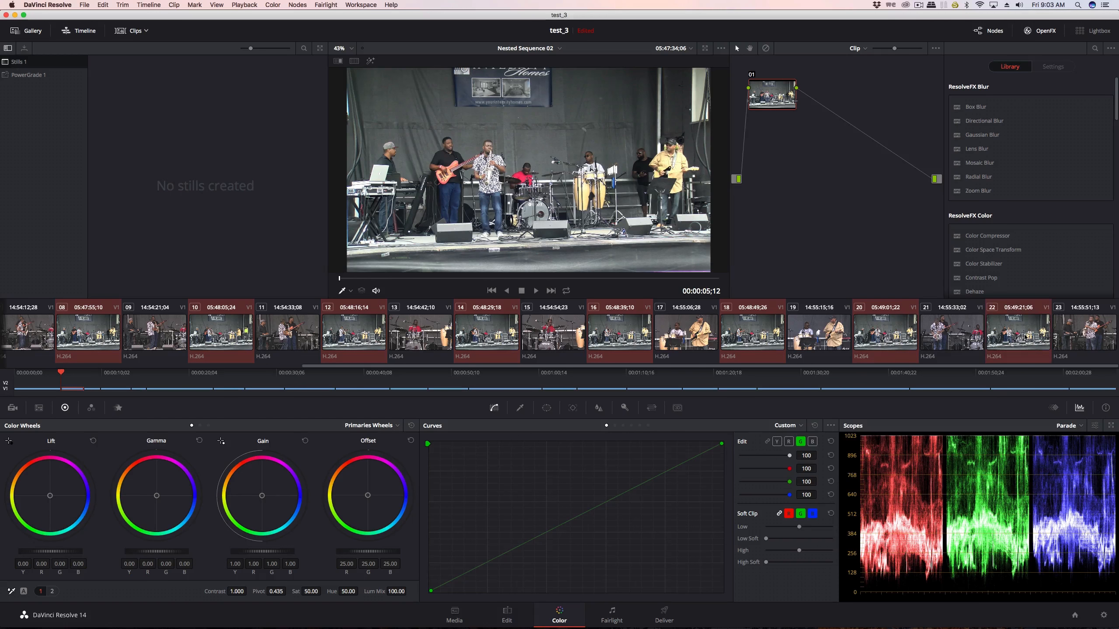
pyautogui.rightClick(1024, 338)
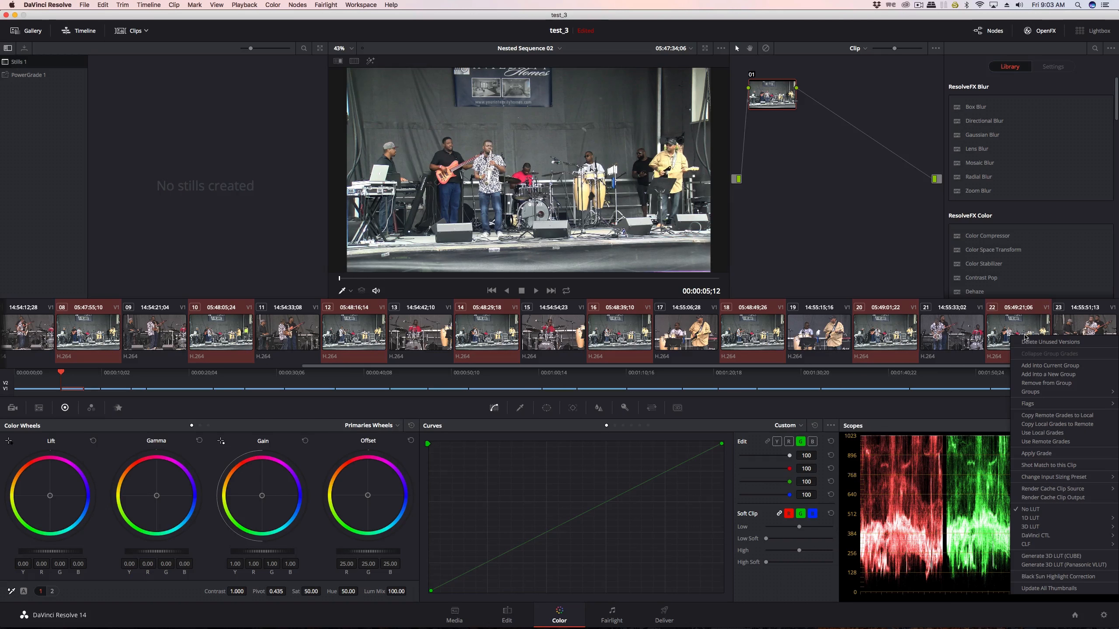
pyautogui.click(1034, 375)
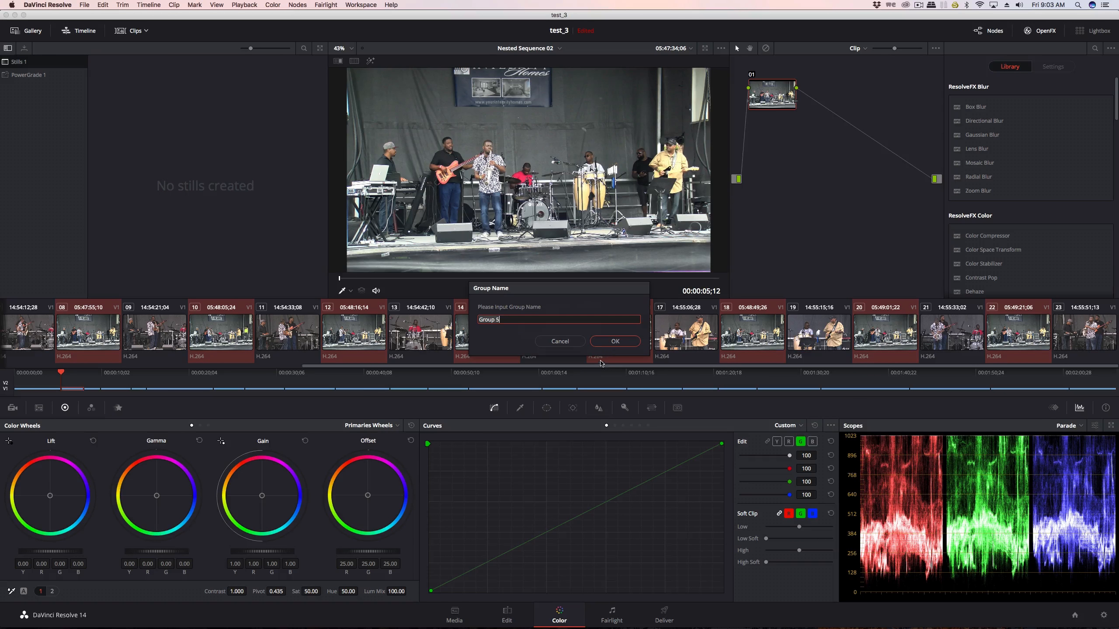
pyautogui.click(614, 342)
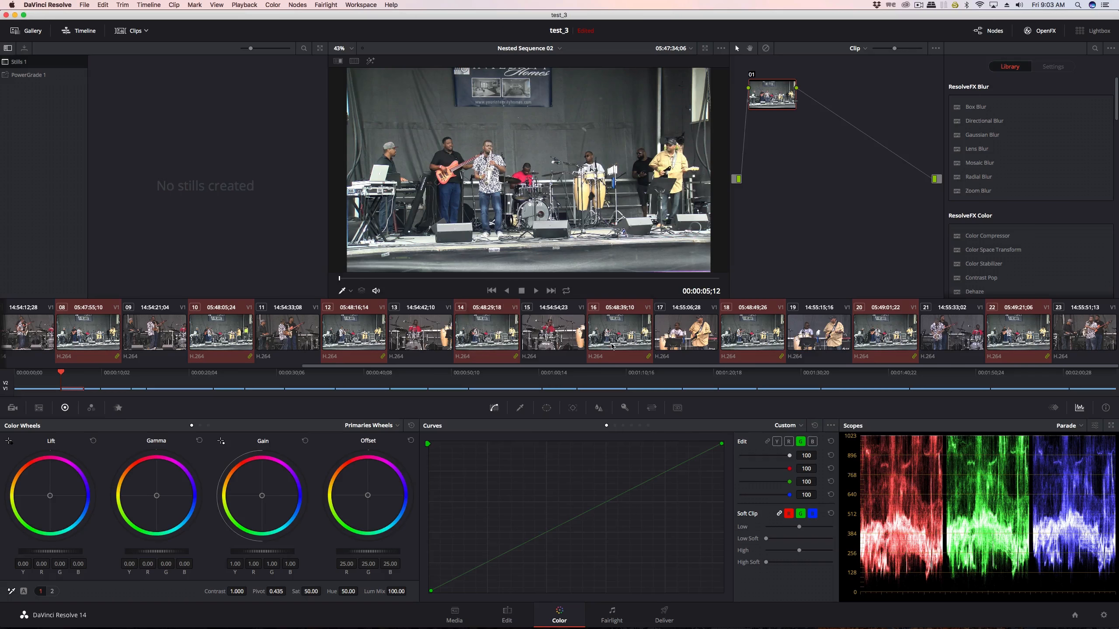
# - Add all odd-numbered close-up clips from 23 down to 01 into a second new group with the default name
pyautogui.click(1086, 346)
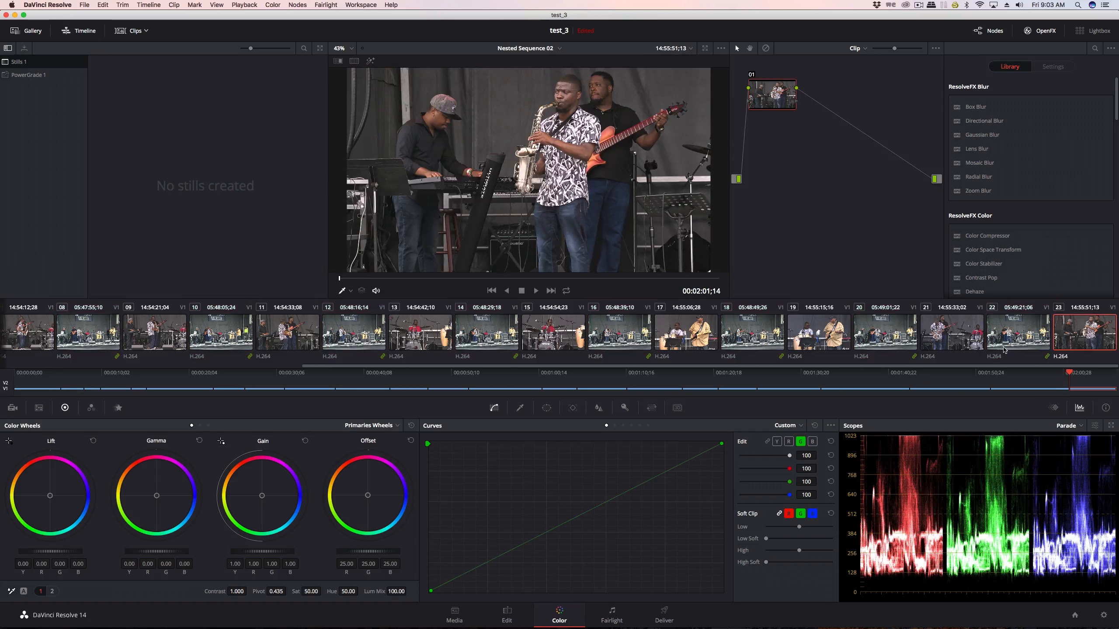
pyautogui.keyDown('super'); pyautogui.click(952, 339); pyautogui.keyUp('super')
pyautogui.keyDown('super'); pyautogui.click(818, 337); pyautogui.keyUp('super')
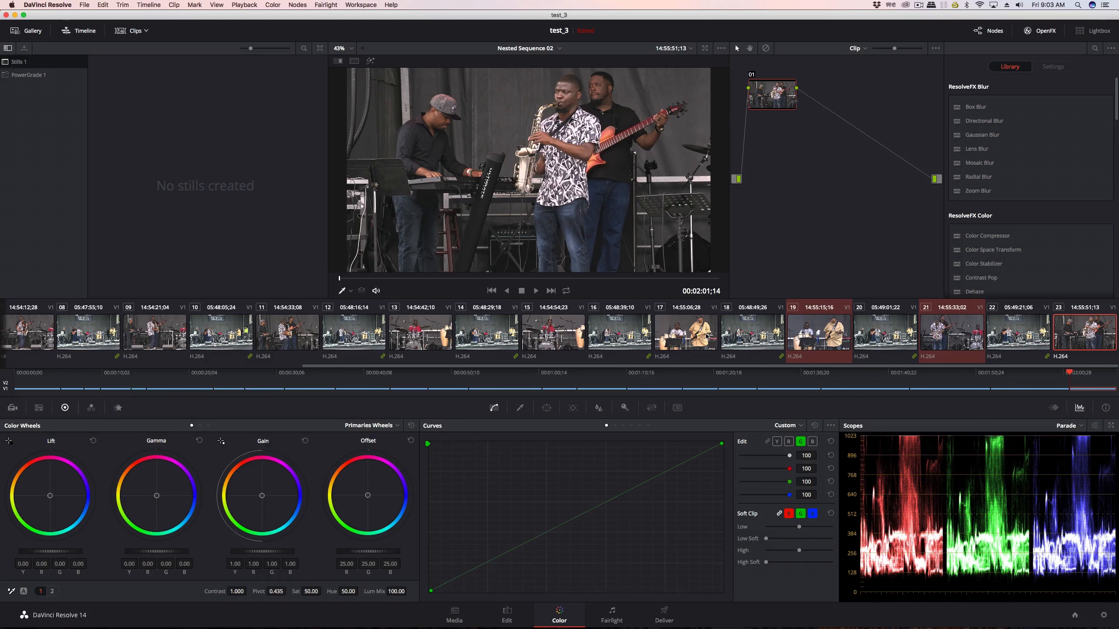
pyautogui.keyDown('super'); pyautogui.click(687, 335); pyautogui.keyUp('super')
pyautogui.keyDown('super'); pyautogui.click(550, 329); pyautogui.keyUp('super')
pyautogui.keyDown('super'); pyautogui.click(415, 334); pyautogui.keyUp('super')
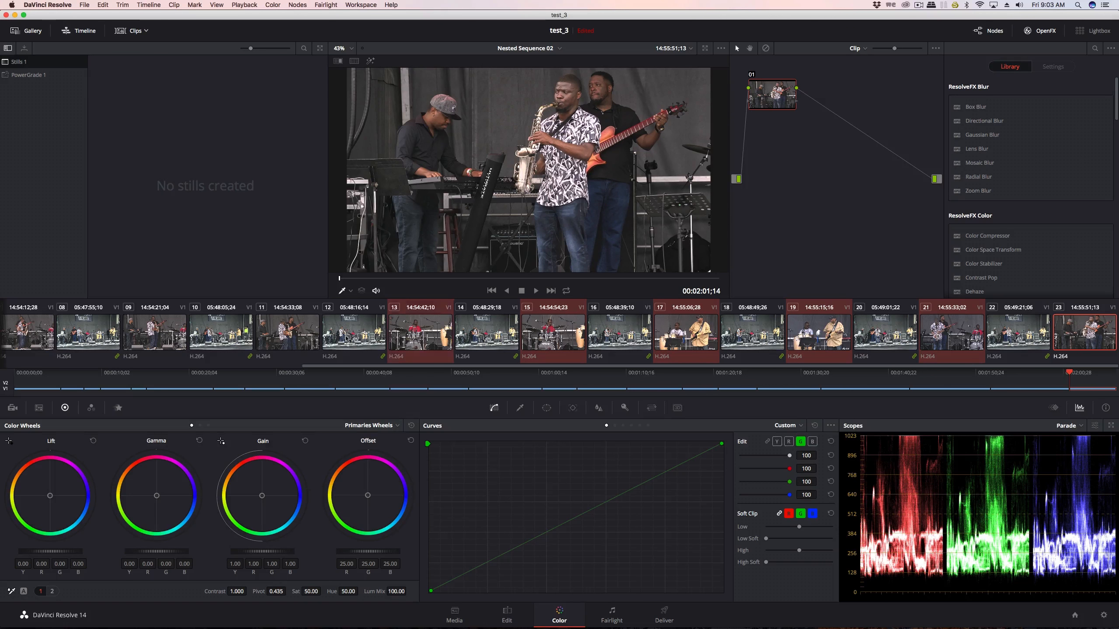
pyautogui.keyDown('super'); pyautogui.click(305, 335); pyautogui.keyUp('super')
pyautogui.keyDown('super'); pyautogui.click(170, 345); pyautogui.keyUp('super')
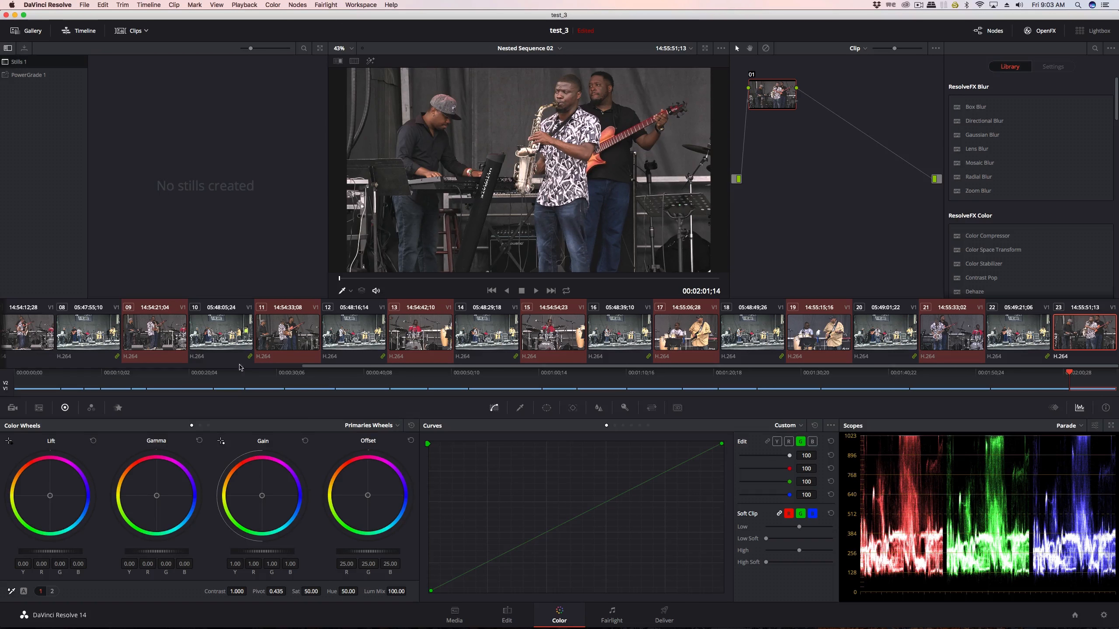
pyautogui.hscroll(-10, 185, 344)
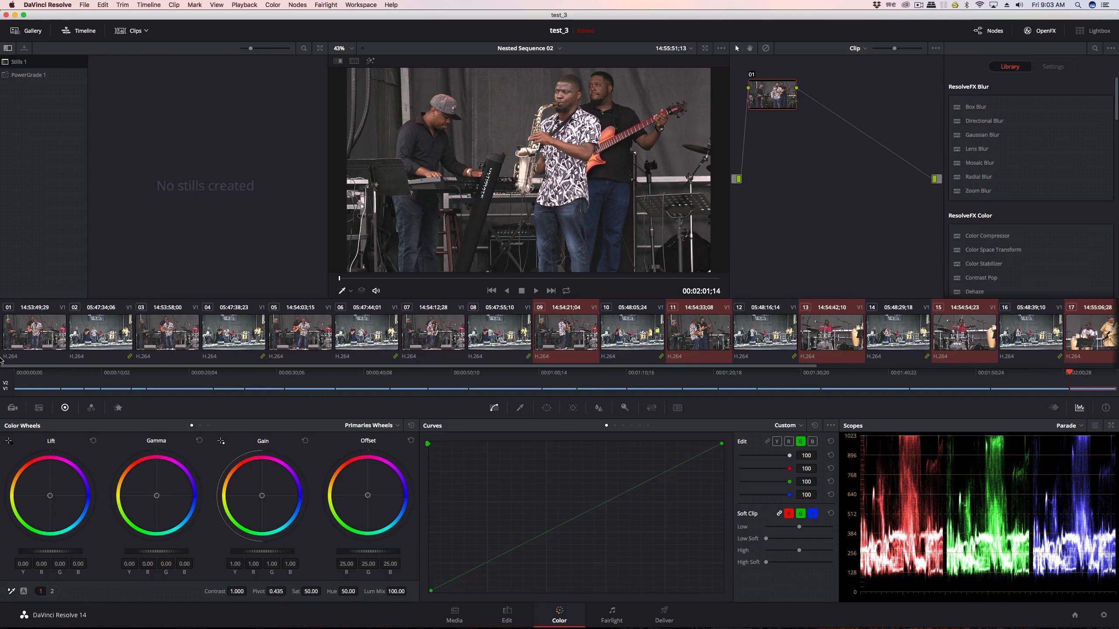
pyautogui.keyDown('super'); pyautogui.click(417, 345); pyautogui.keyUp('super')
pyautogui.keyDown('super'); pyautogui.click(320, 340); pyautogui.keyUp('super')
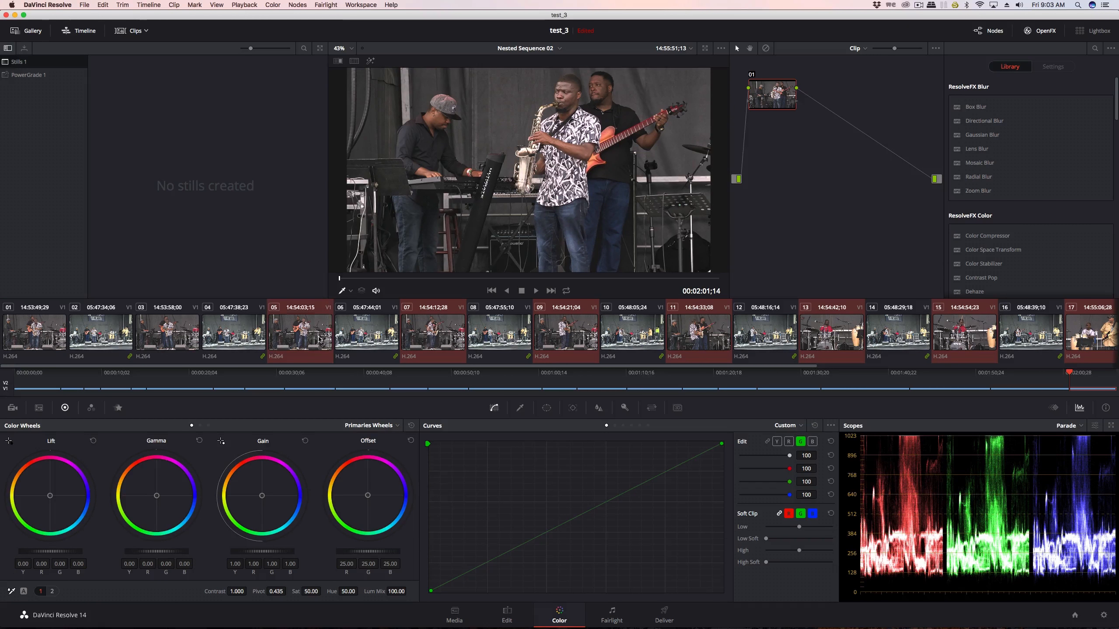
pyautogui.keyDown('super'); pyautogui.click(187, 332); pyautogui.keyUp('super')
pyautogui.keyDown('super'); pyautogui.click(28, 335); pyautogui.keyUp('super')
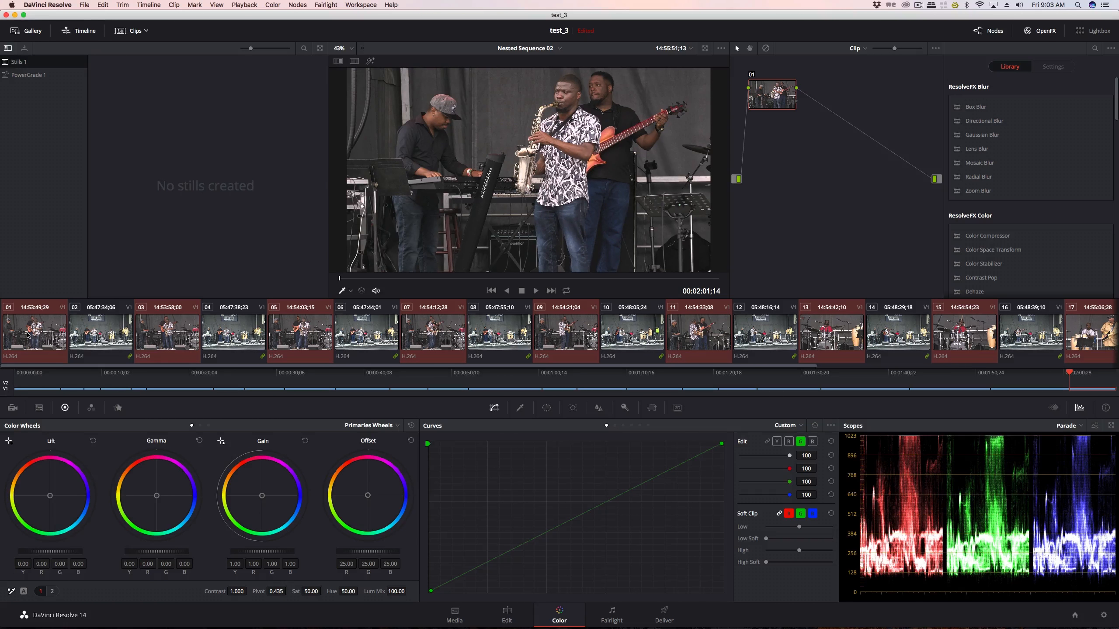
pyautogui.rightClick(28, 334)
pyautogui.click(89, 373)
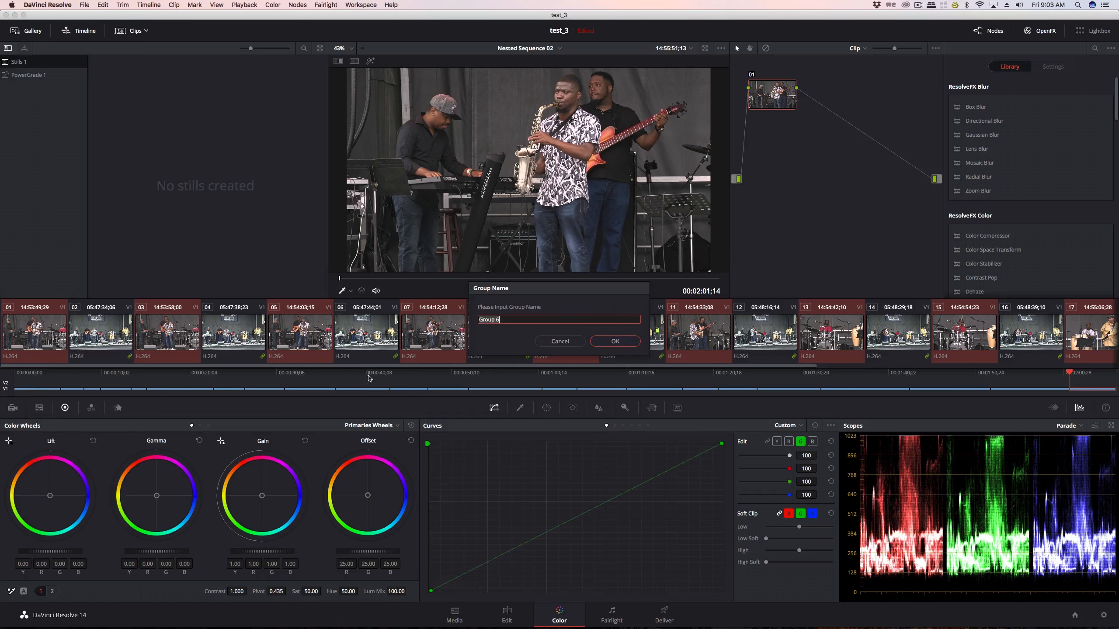
pyautogui.click(608, 348)
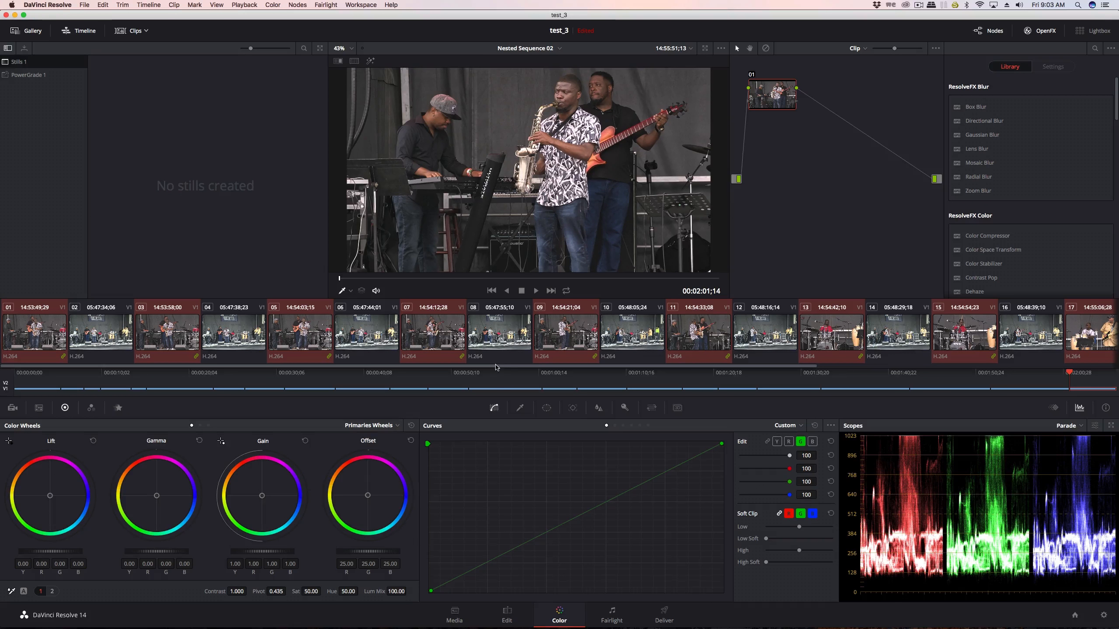
# - Switch the node graph to Group Pre-Clip for close-up clip 01 and compare clips 01 and 02
pyautogui.click(77, 336)
pyautogui.click(46, 331)
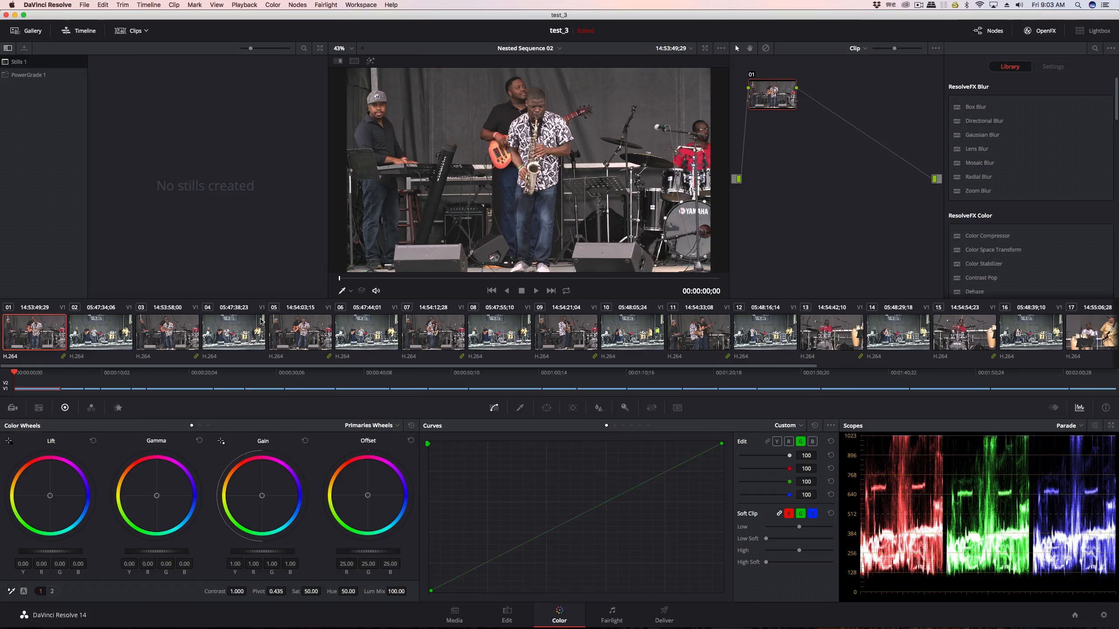
pyautogui.click(854, 50)
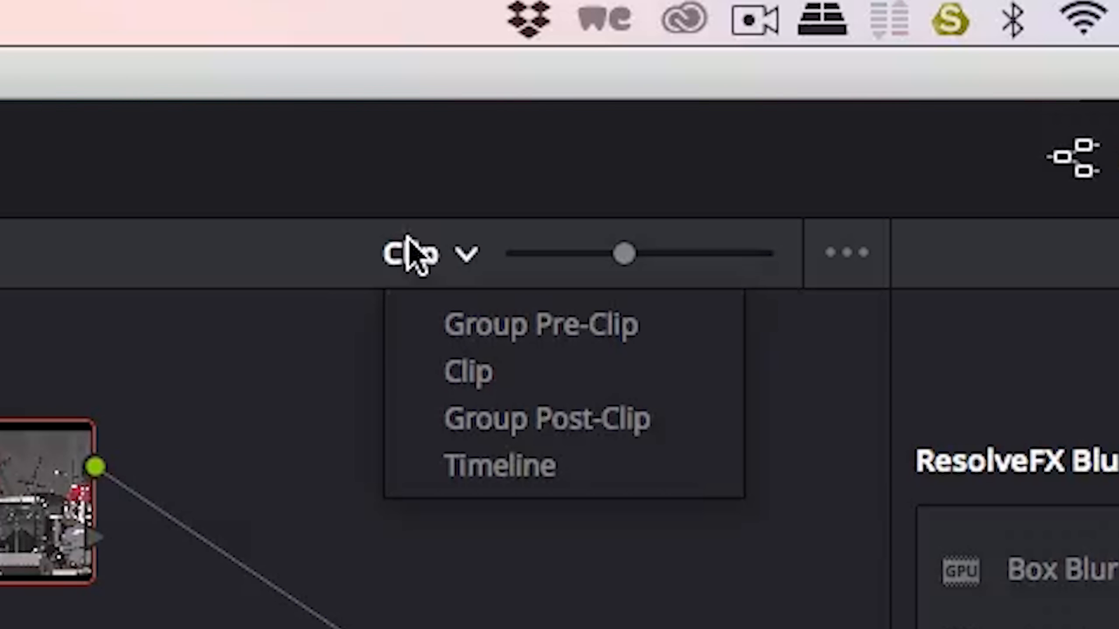
pyautogui.click(871, 63)
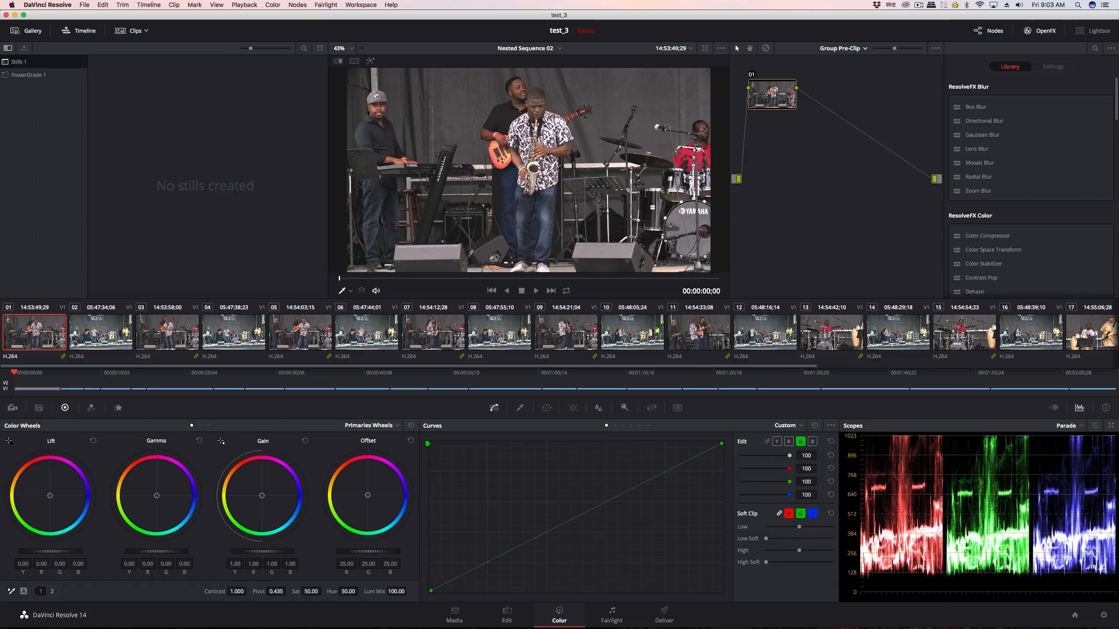
pyautogui.click(97, 340)
pyautogui.click(35, 341)
pyautogui.click(92, 341)
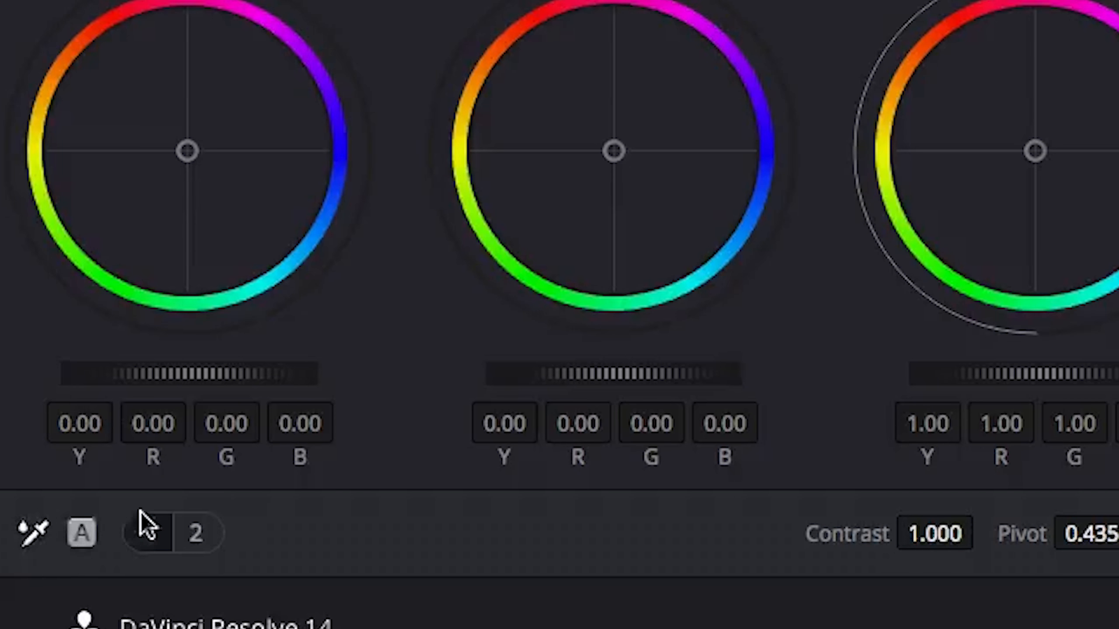
# - White-balance the close-up group by sampling the white of the saxophonist's shirt in clip 01, and fit the image back in the viewer
pyautogui.click(37, 533)
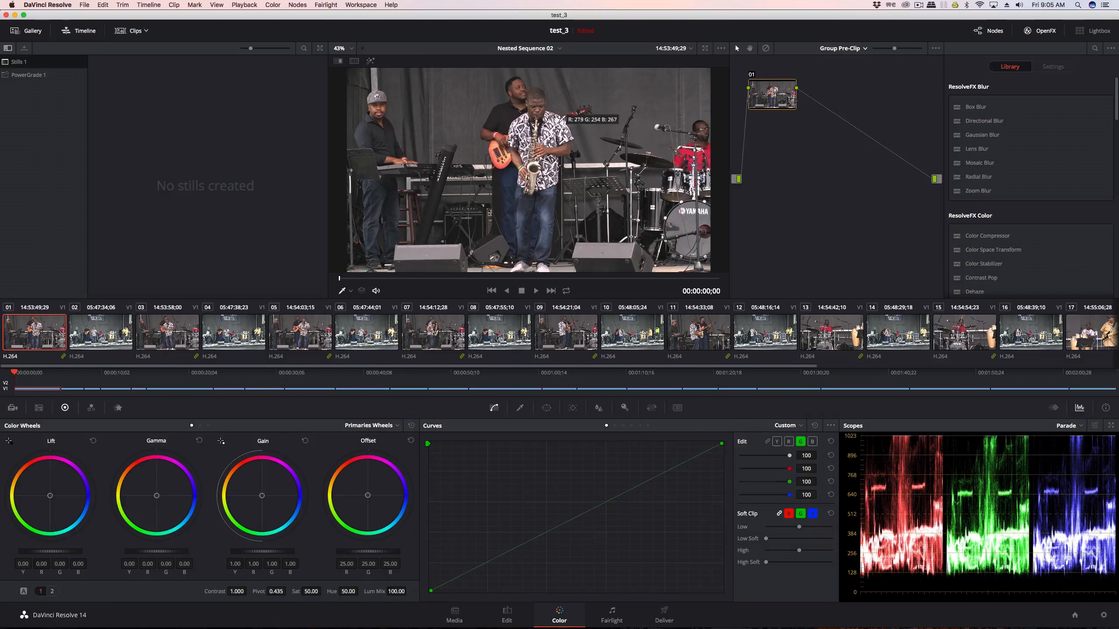
pyautogui.scroll(4, 563, 117)
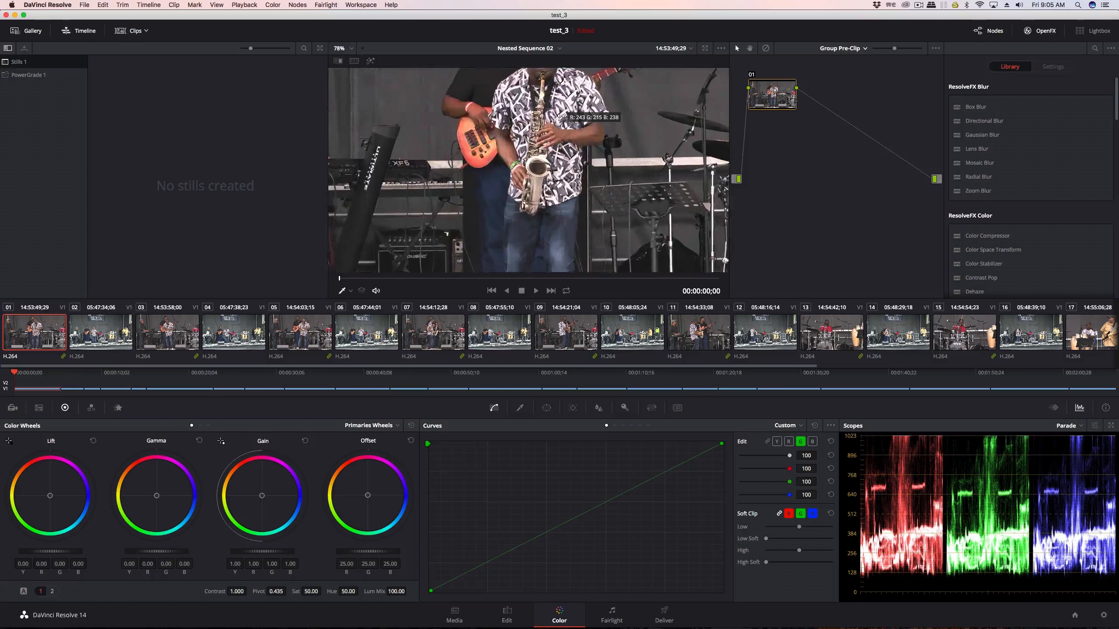
pyautogui.scroll(5, 562, 116)
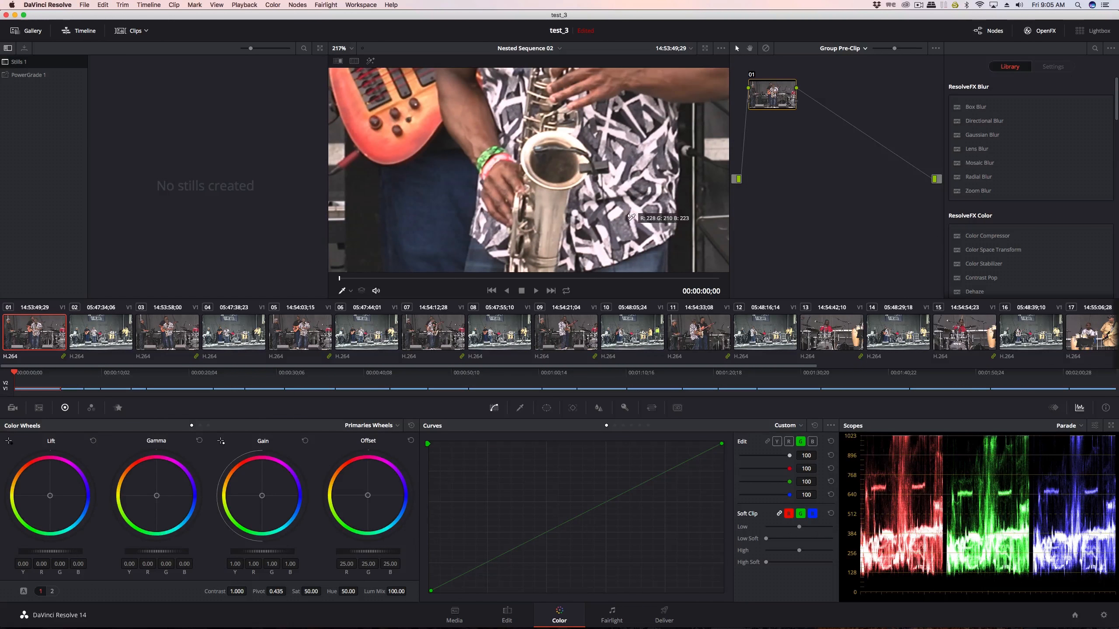
pyautogui.hotkey('shift', 'z')
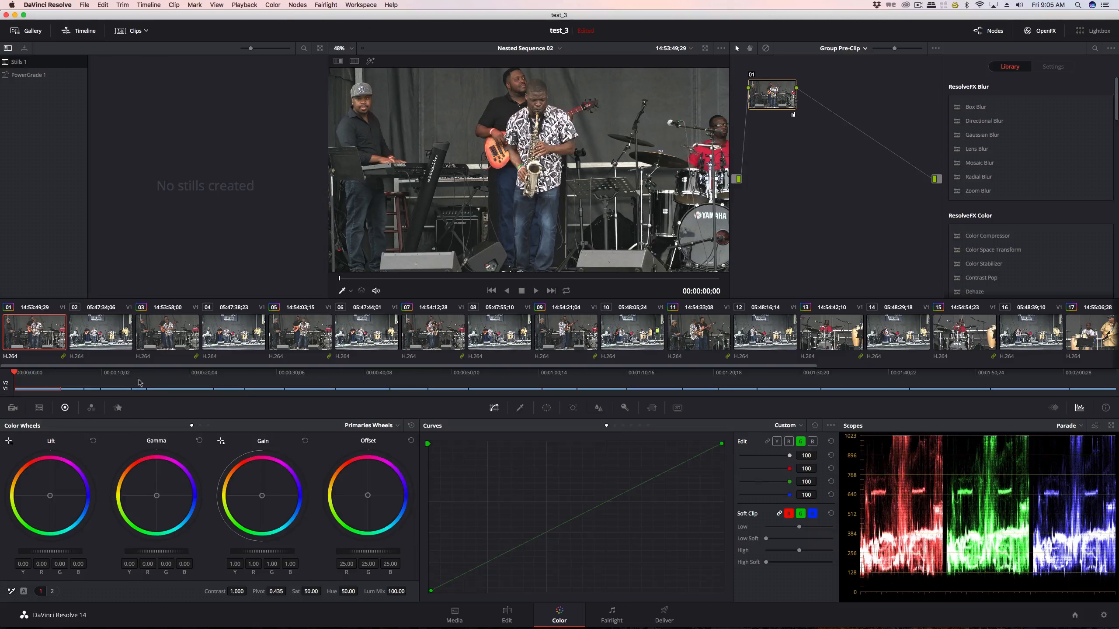
# - Check the group's white balance on close-up clips 03, 05, 07, 09, 11 and 01, and view wide-shot clip 02
pyautogui.click(187, 338)
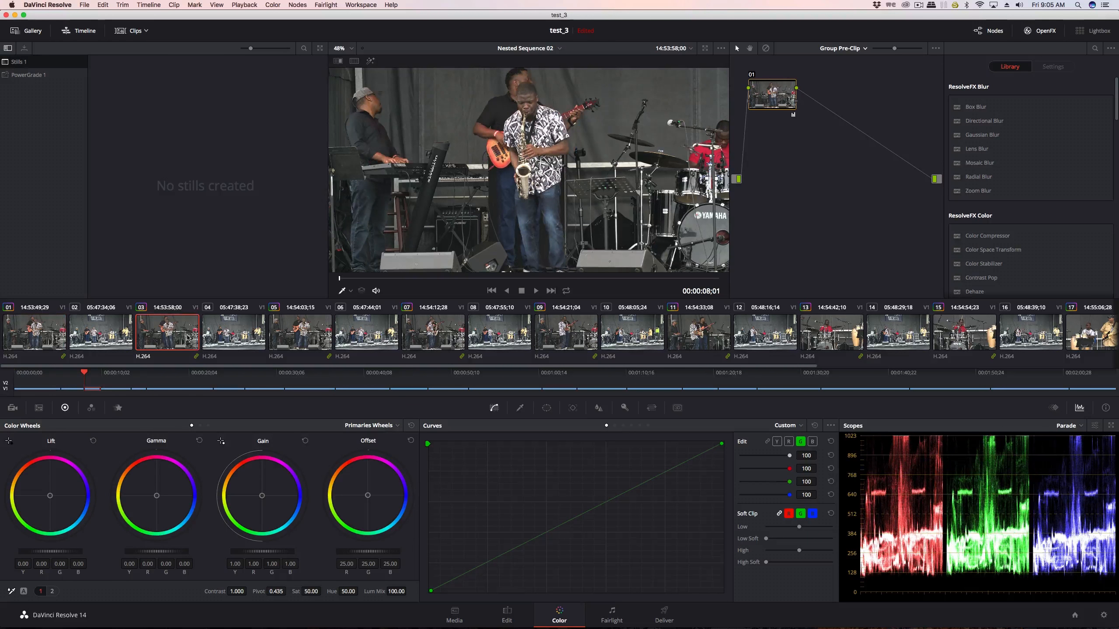
pyautogui.click(325, 335)
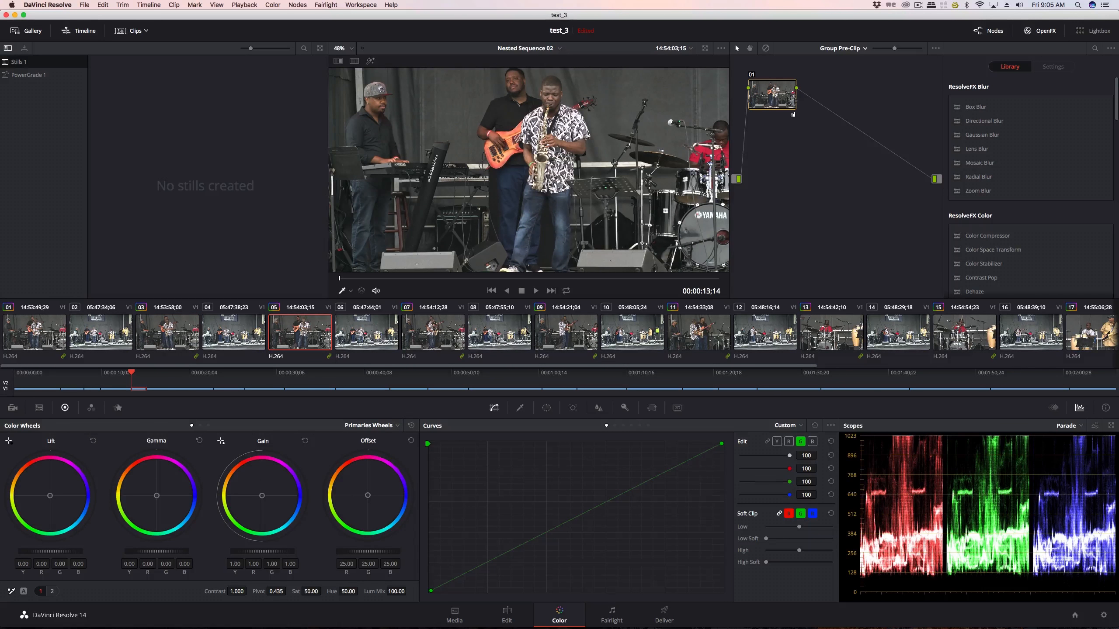
pyautogui.click(583, 335)
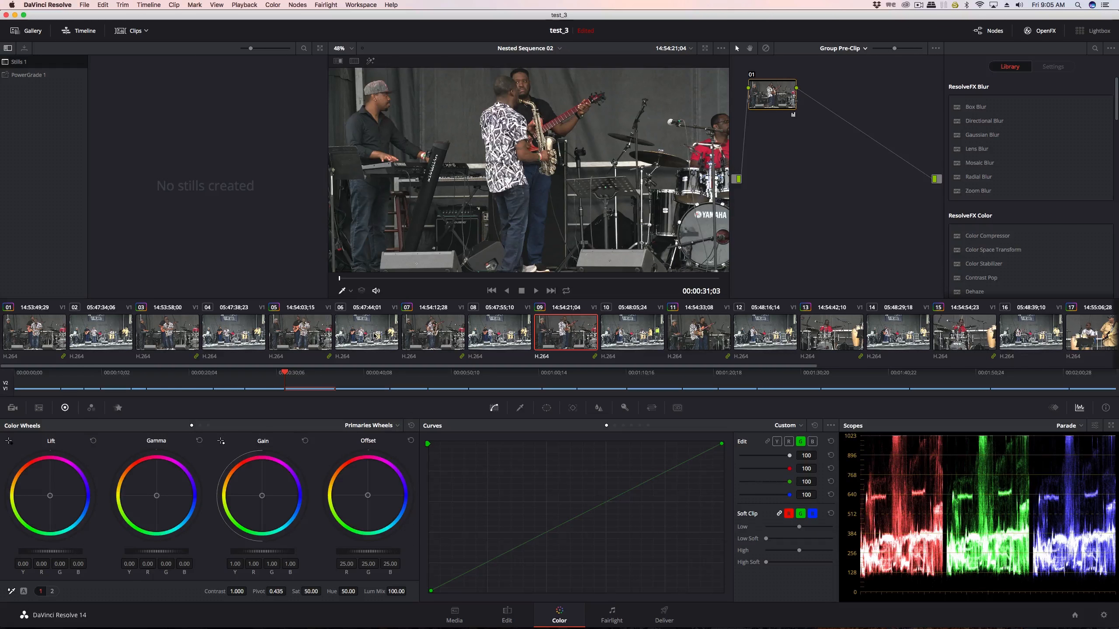
pyautogui.click(434, 337)
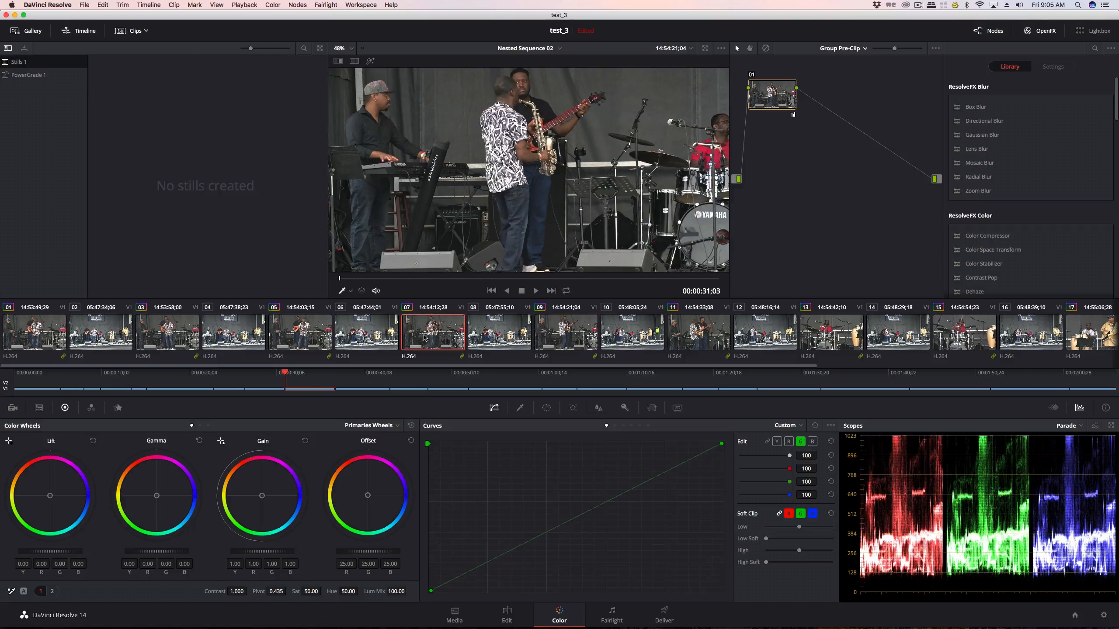
pyautogui.click(560, 340)
pyautogui.click(702, 335)
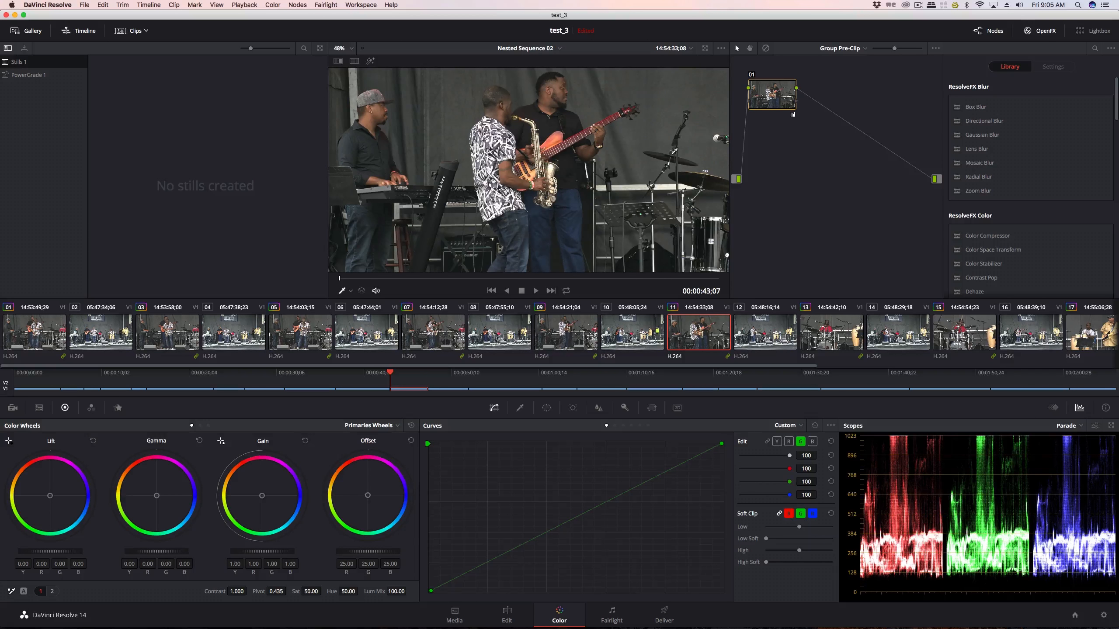
pyautogui.click(49, 332)
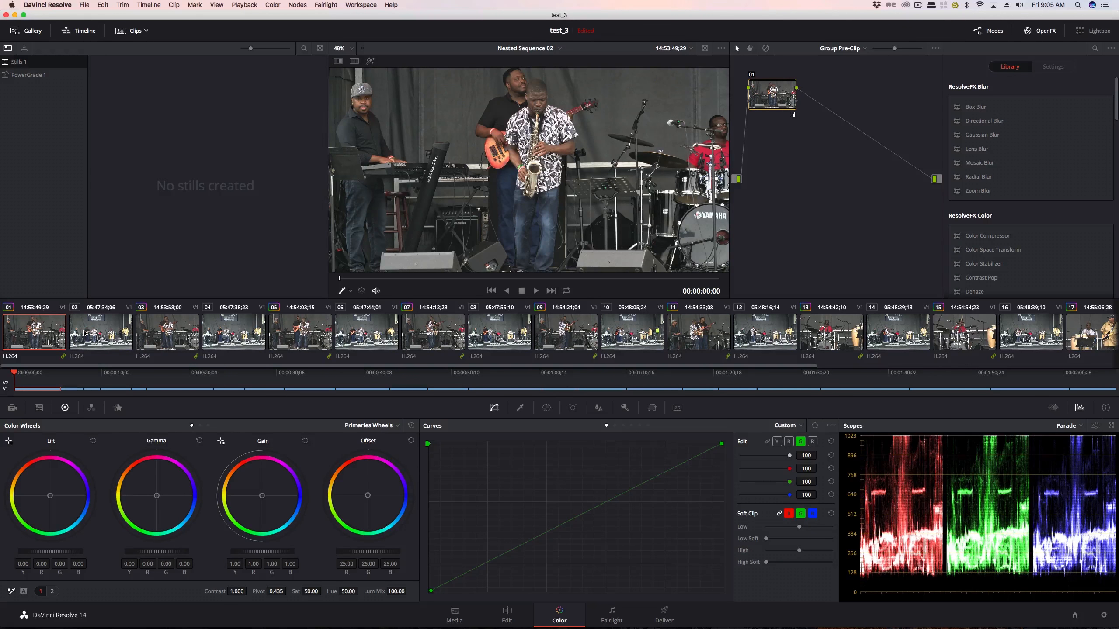
pyautogui.click(109, 338)
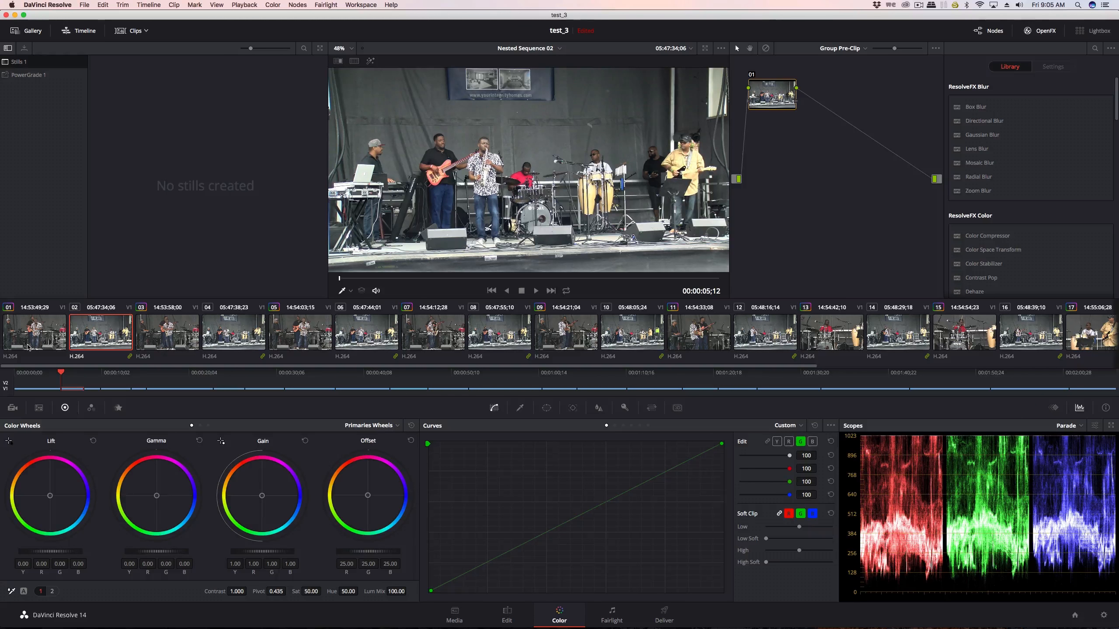
# - Grade the close-up group on clip 01 with gain 0.86, gamma 0.14 and lift -0.07, and check clips 03 and 05
pyautogui.click(52, 343)
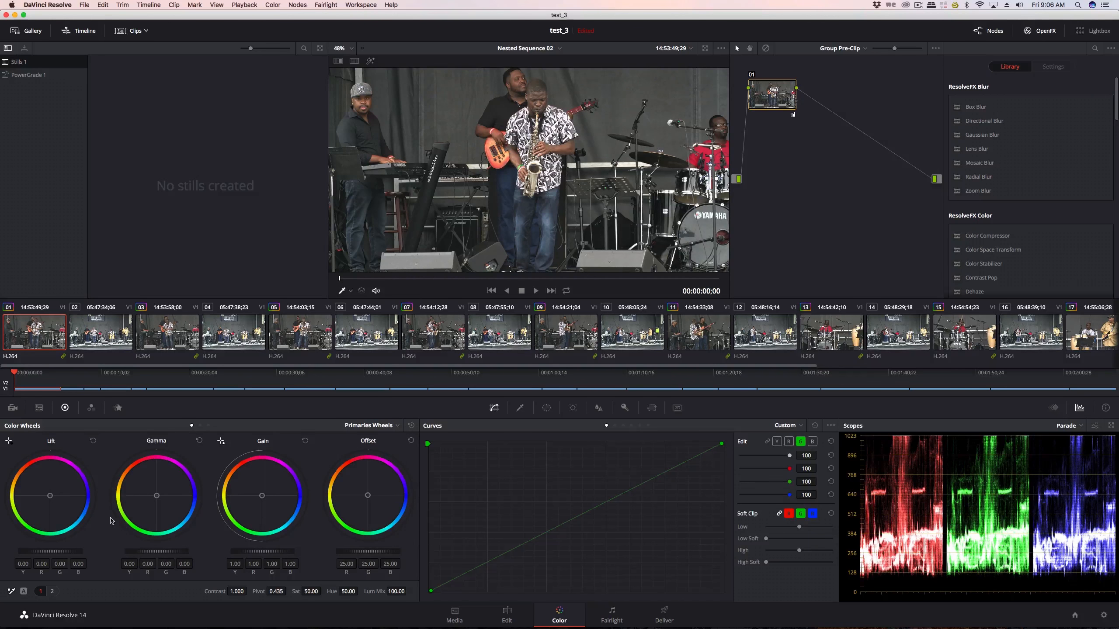
pyautogui.moveTo(258, 553); pyautogui.dragTo(258, 553)
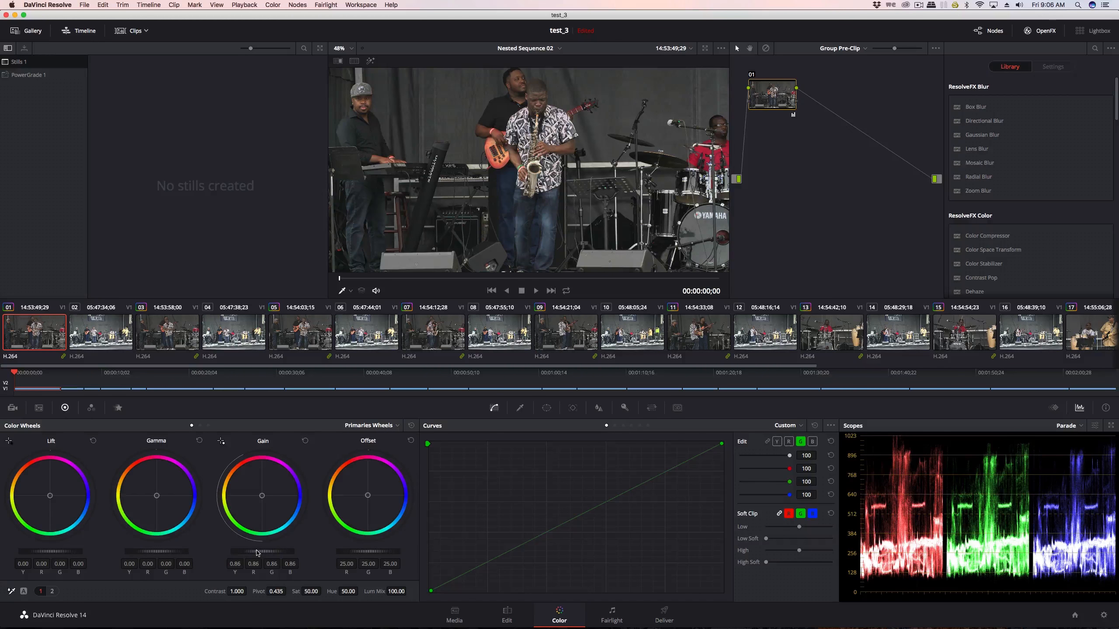
pyautogui.moveTo(37, 551); pyautogui.dragTo(37, 551)
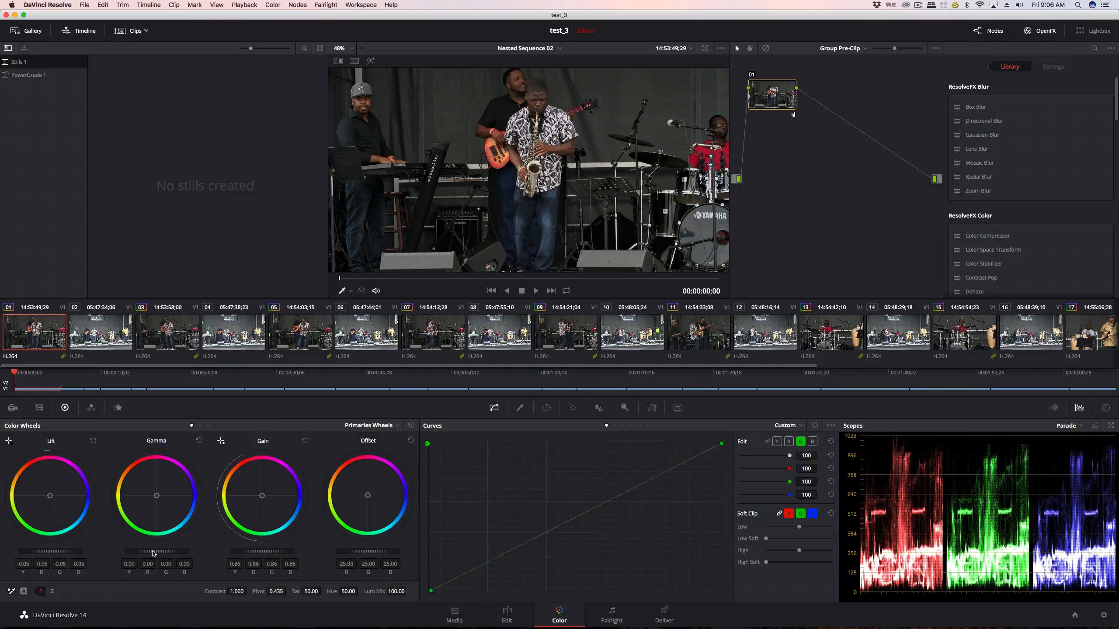
pyautogui.moveTo(154, 554); pyautogui.dragTo(154, 554)
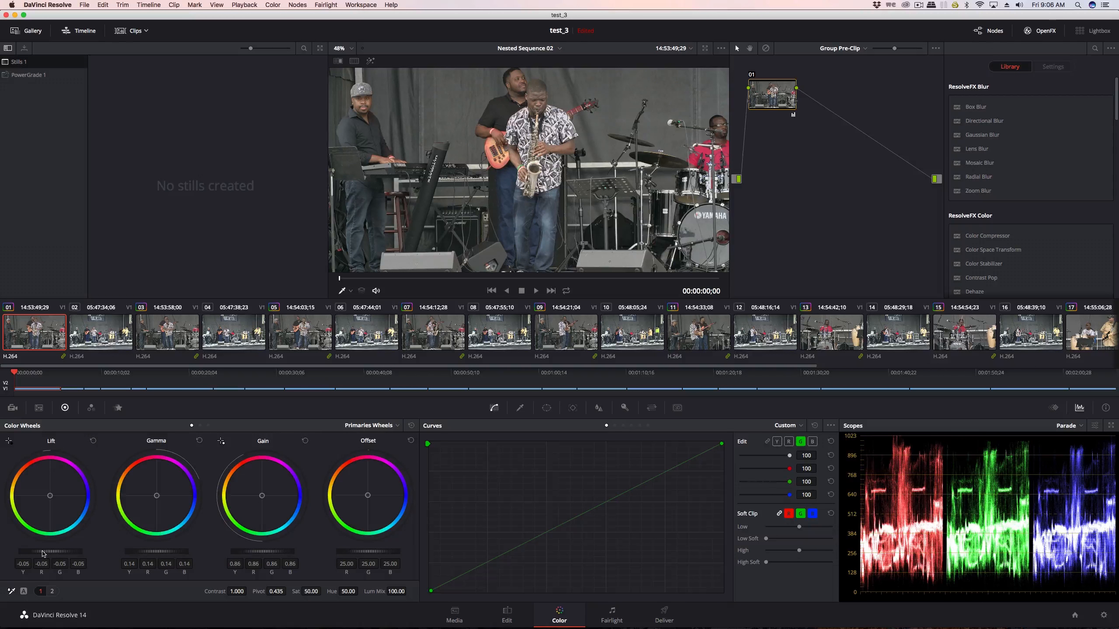
pyautogui.moveTo(43, 554); pyautogui.dragTo(43, 554)
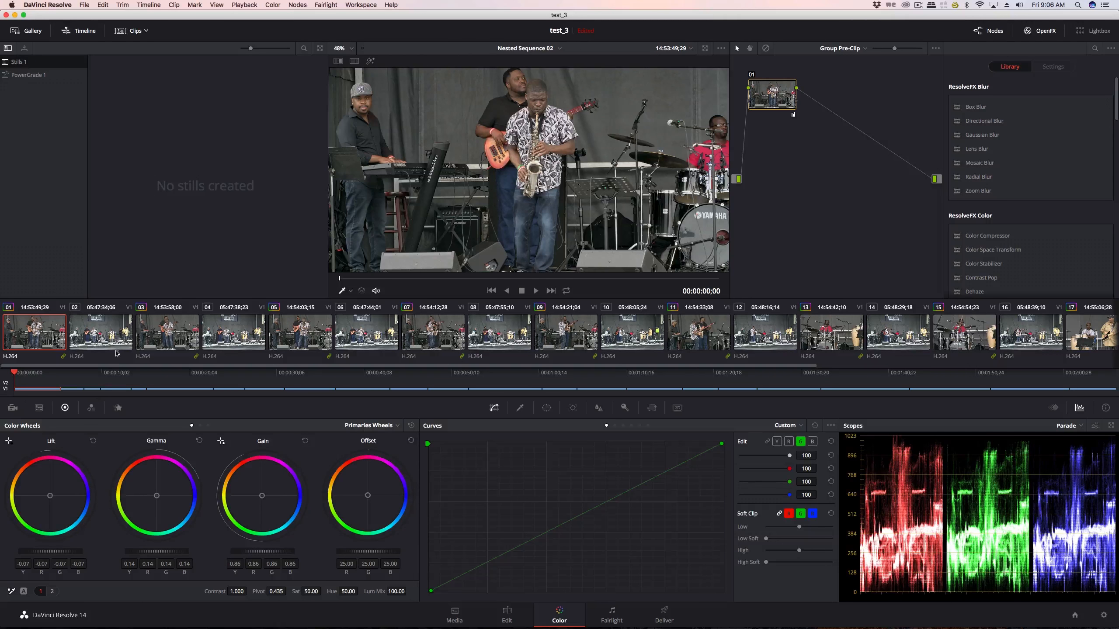
pyautogui.click(161, 334)
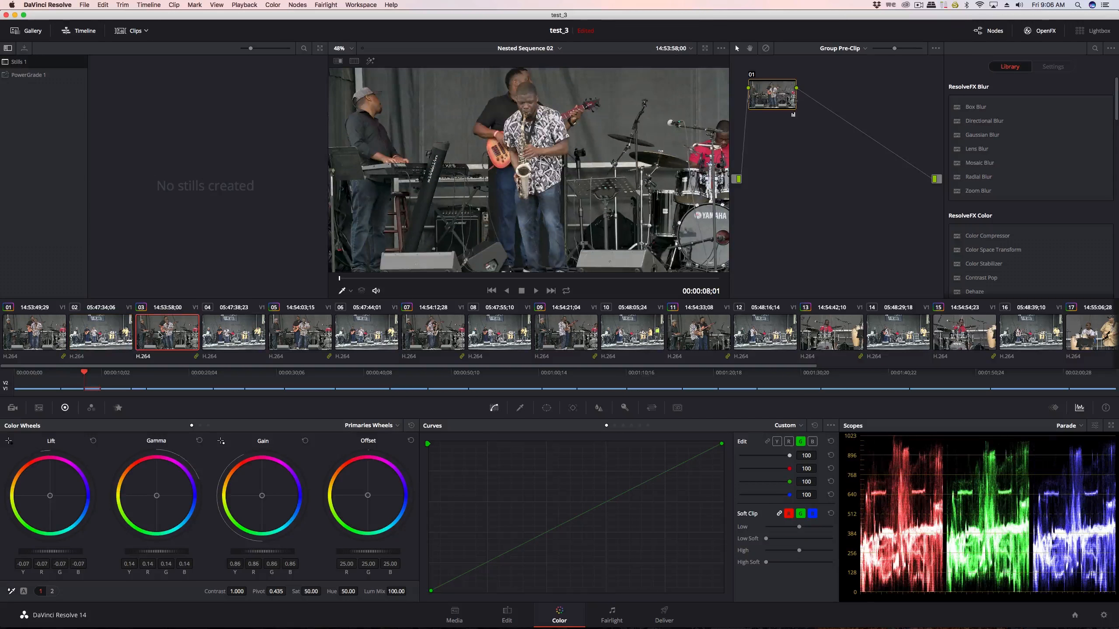
pyautogui.click(244, 329)
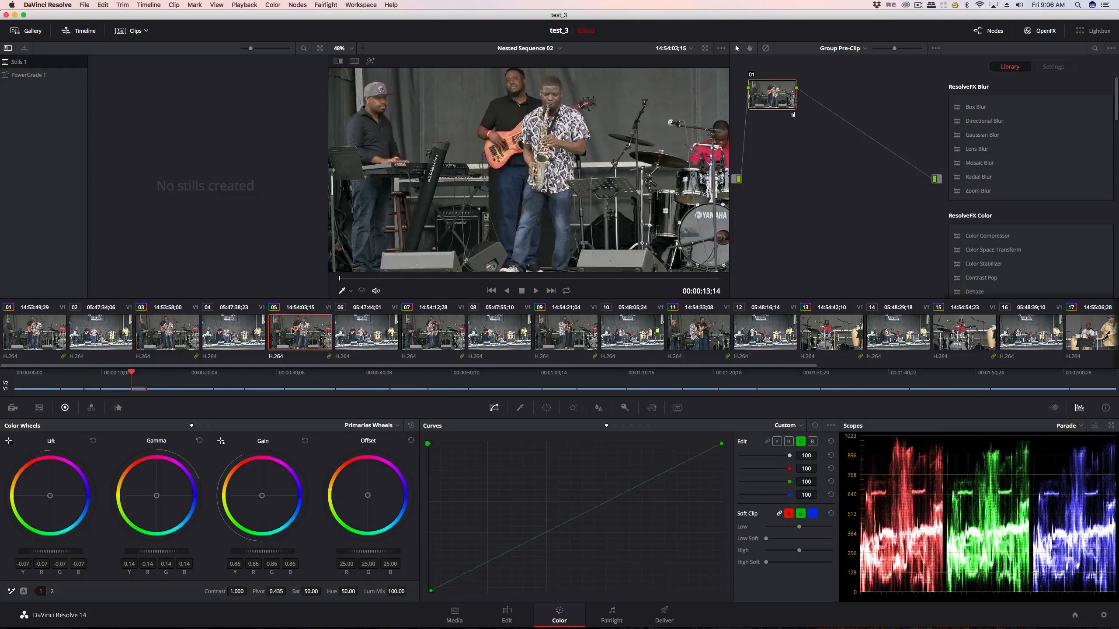
# - Grade the wide-shot group on clip 02 with gain 0.82 and lift -0.03
pyautogui.click(128, 330)
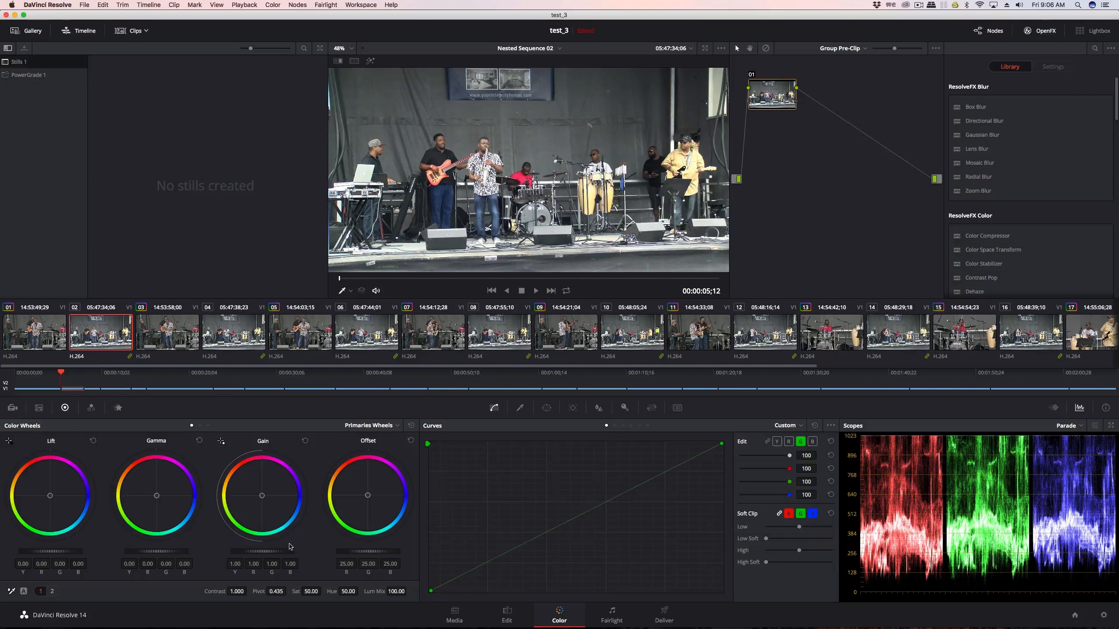
pyautogui.moveTo(290, 547); pyautogui.dragTo(274, 555)
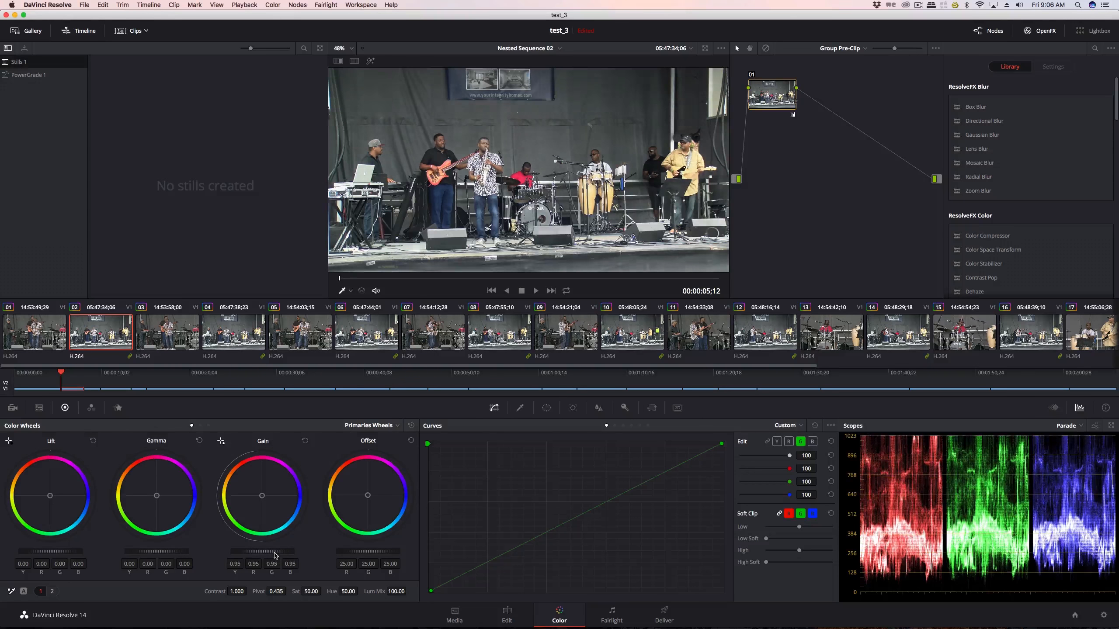
pyautogui.scroll(-5, 274, 554)
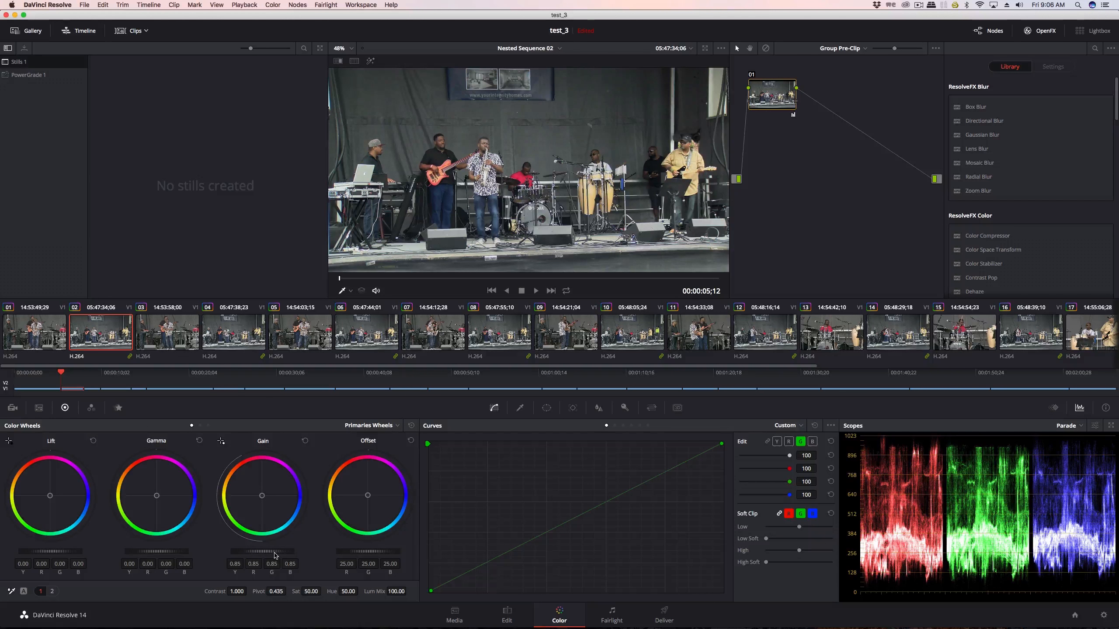
pyautogui.scroll(-2, 275, 555)
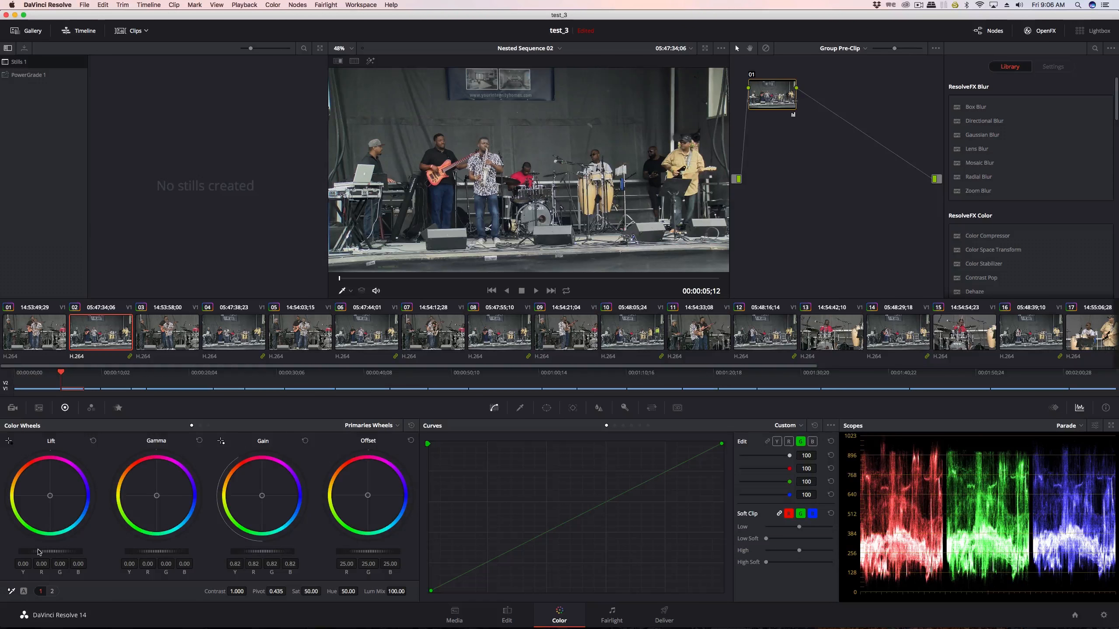
pyautogui.scroll(-1, 40, 553)
pyautogui.scroll(-2, 39, 552)
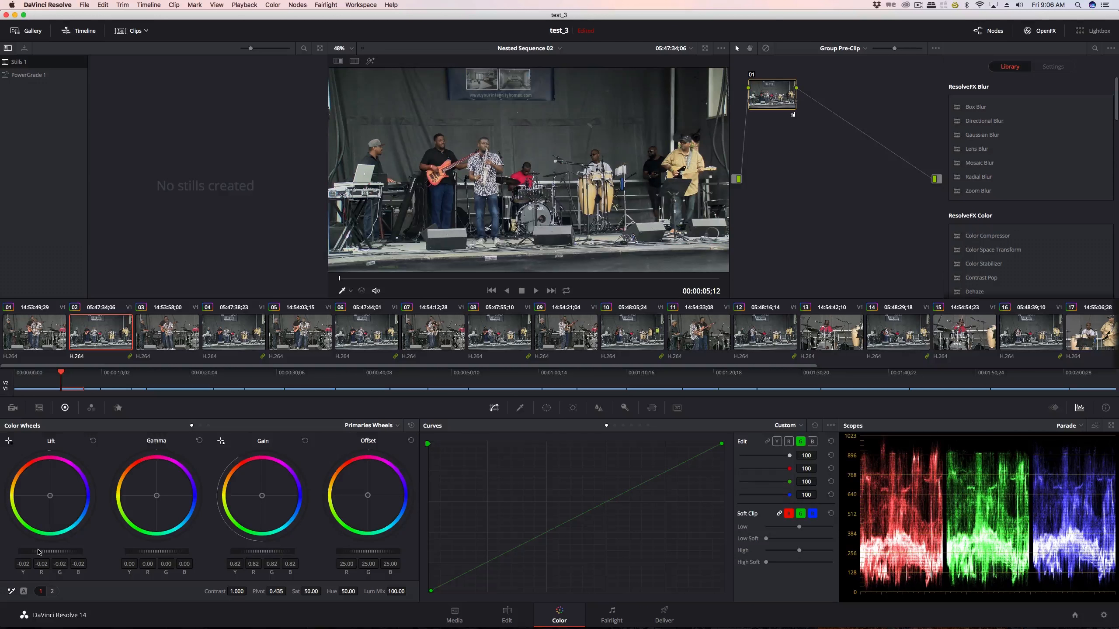
# - Compare the group grades across close-up and wide-shot clips 01 to 06
pyautogui.click(52, 331)
pyautogui.click(85, 334)
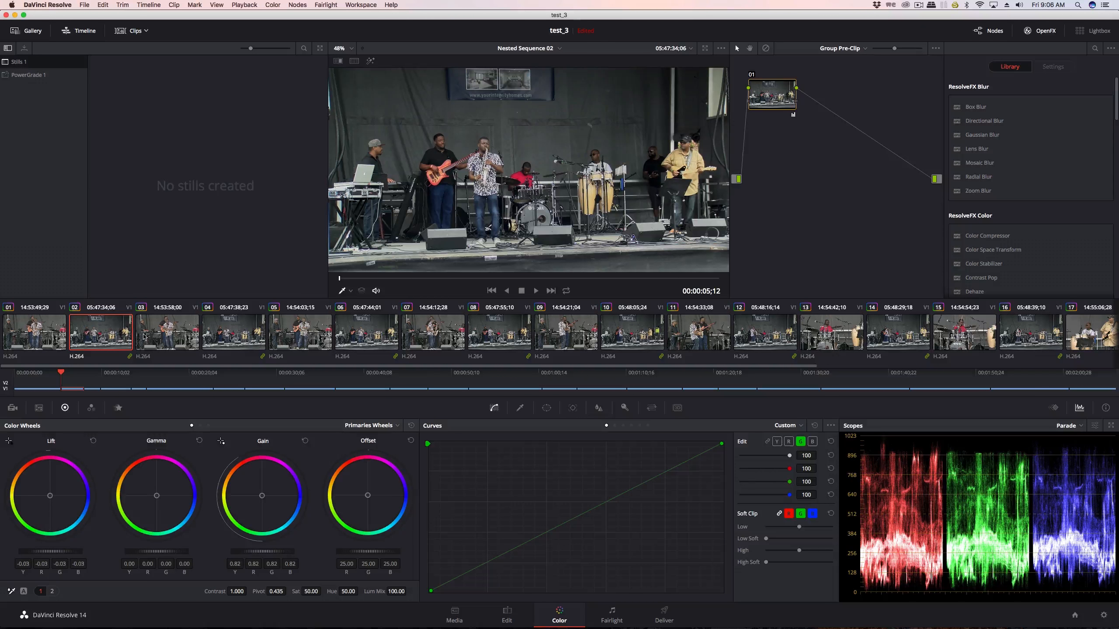
pyautogui.click(145, 336)
pyautogui.click(237, 335)
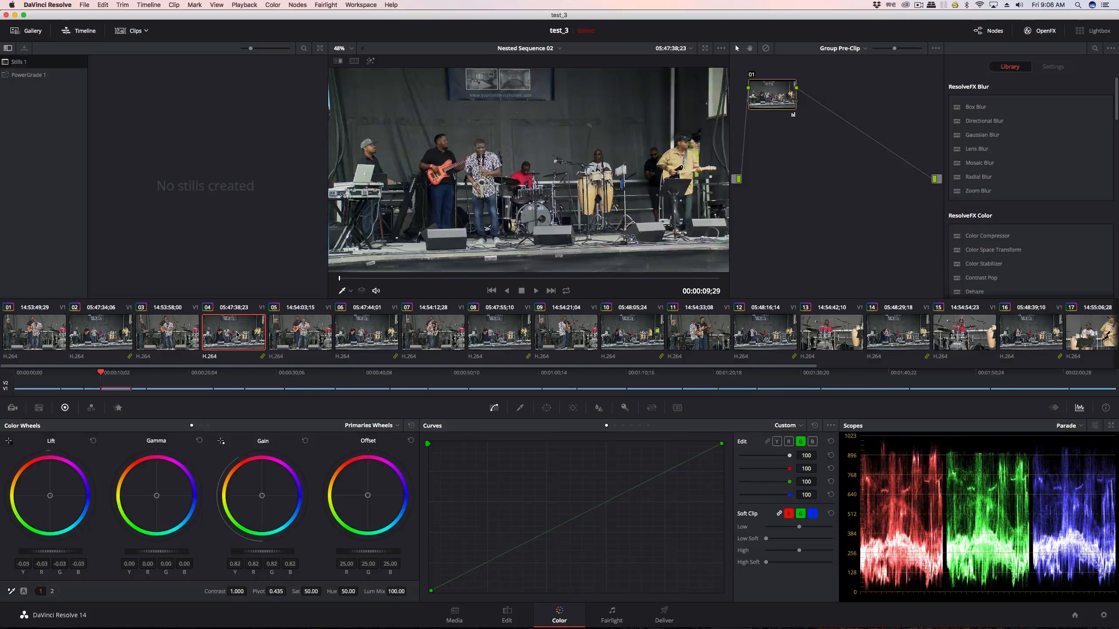
pyautogui.click(297, 338)
pyautogui.click(371, 337)
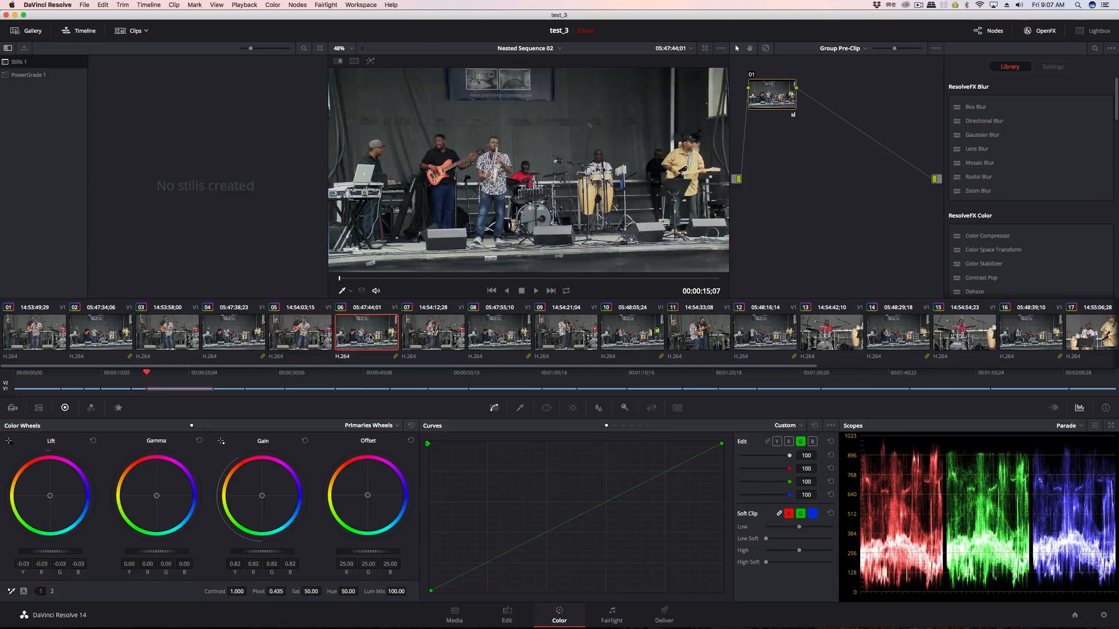
pyautogui.click(329, 338)
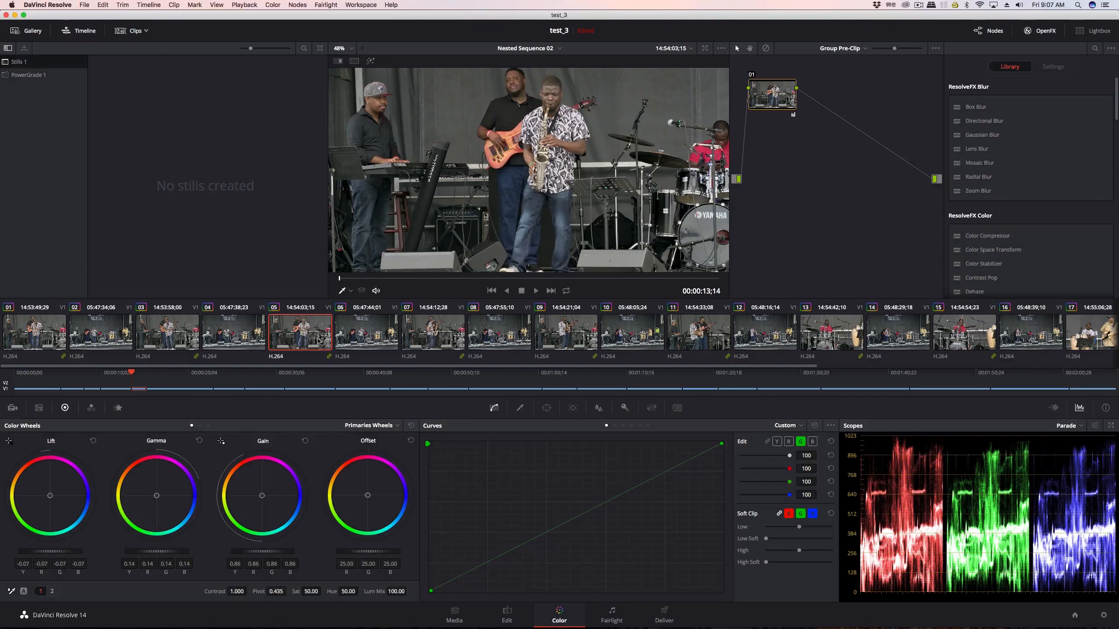
pyautogui.click(217, 334)
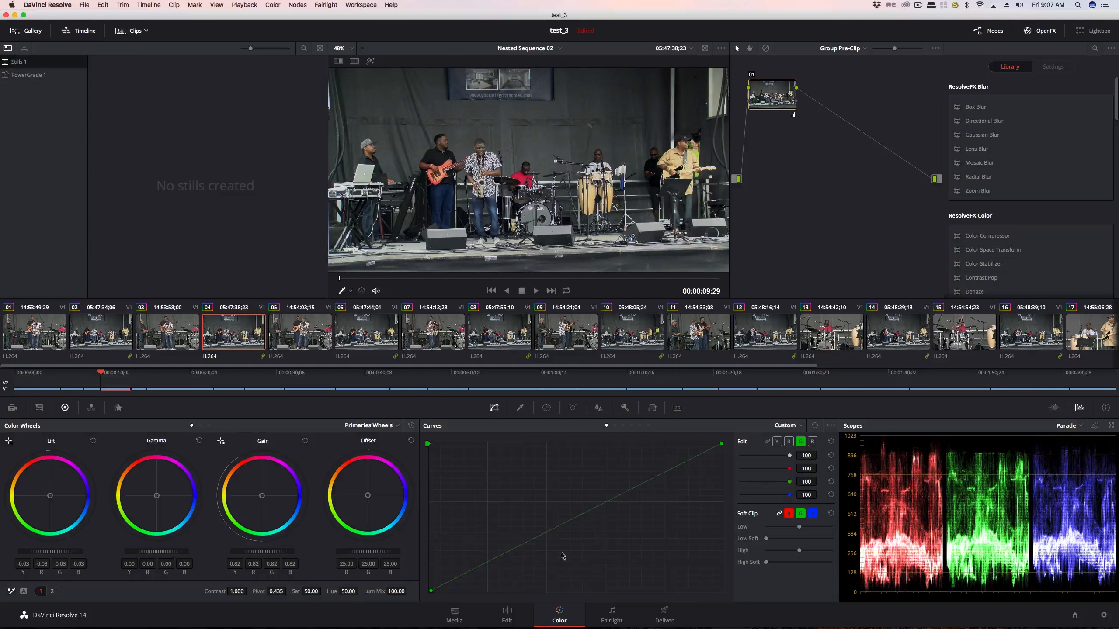
# - Switch to the Deliver page and choose the Premiere XML render preset
pyautogui.click(509, 620)
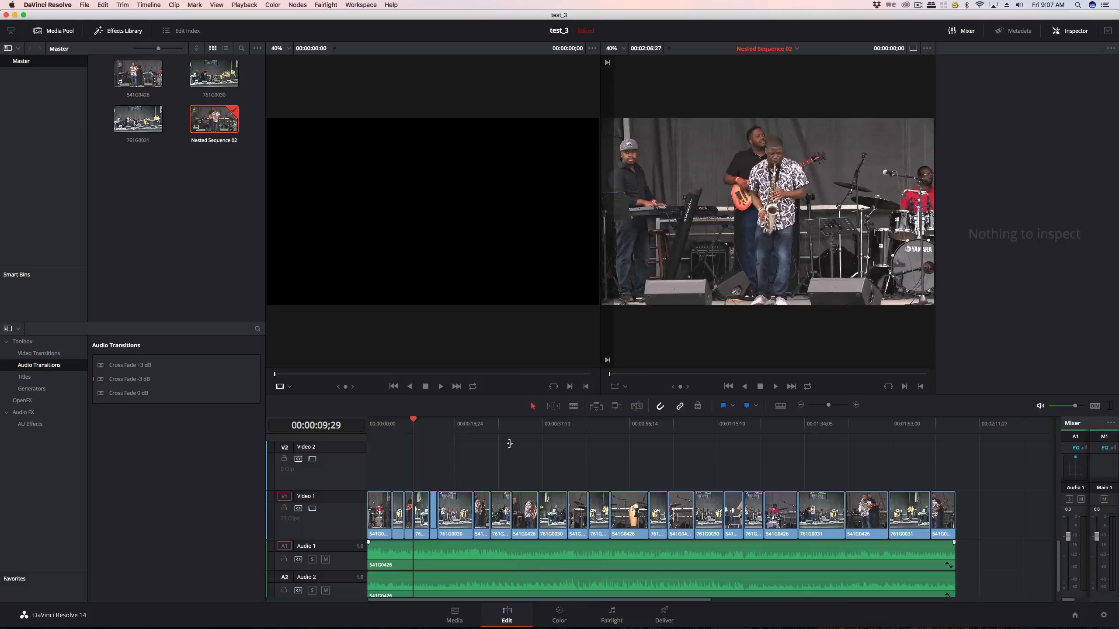
pyautogui.click(80, 6)
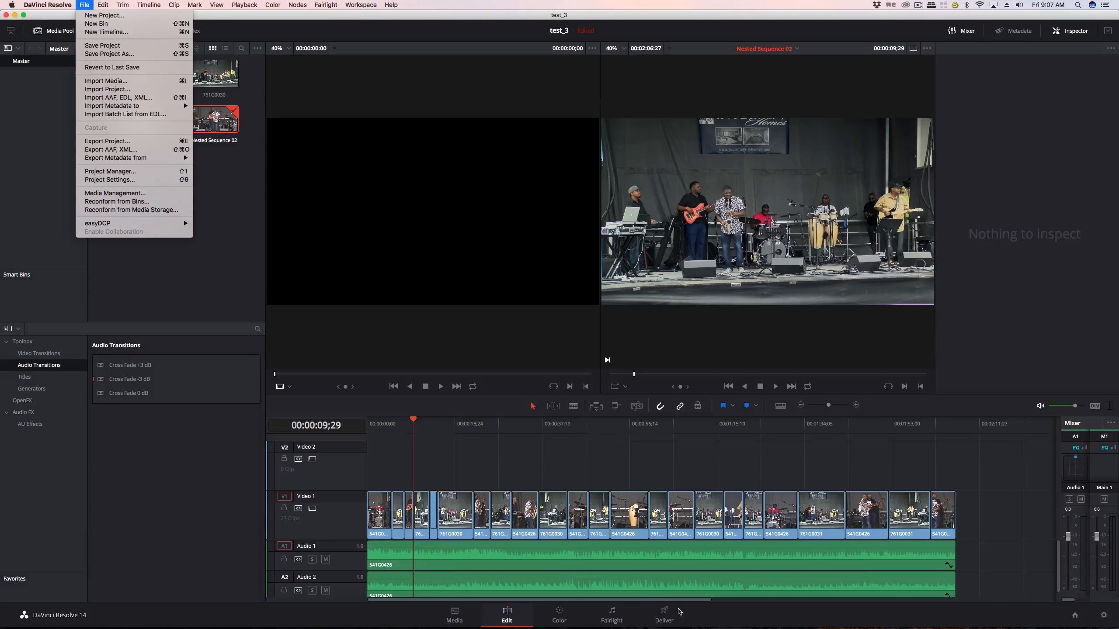
pyautogui.click(671, 617)
pyautogui.click(671, 616)
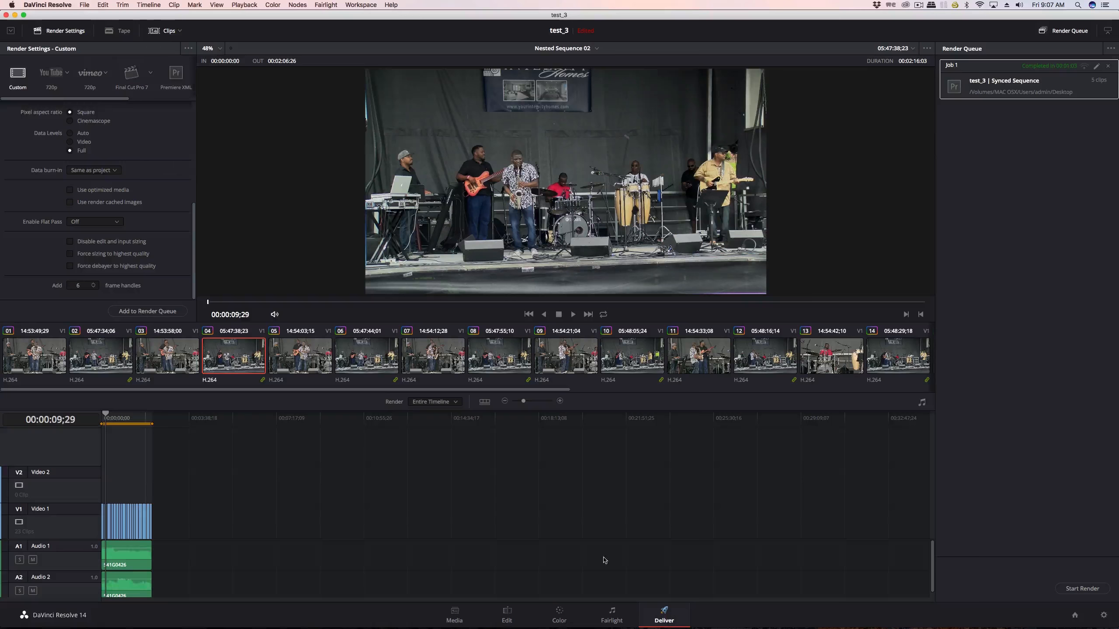
pyautogui.moveTo(114, 101); pyautogui.dragTo(168, 101)
pyautogui.click(94, 76)
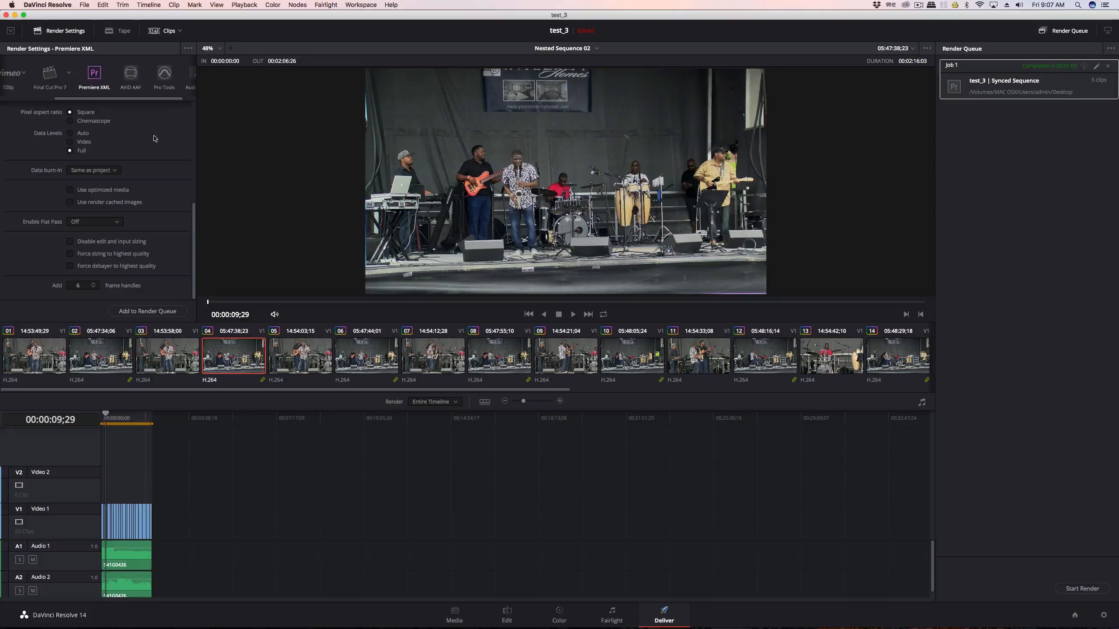
# - Review the Premiere XML render settings, including file name, location, individual clips, format, codec, resolution and advanced options
pyautogui.moveTo(192, 212); pyautogui.dragTo(187, 190)
pyautogui.scroll(-3, 185, 190)
pyautogui.moveTo(194, 216); pyautogui.dragTo(202, 130)
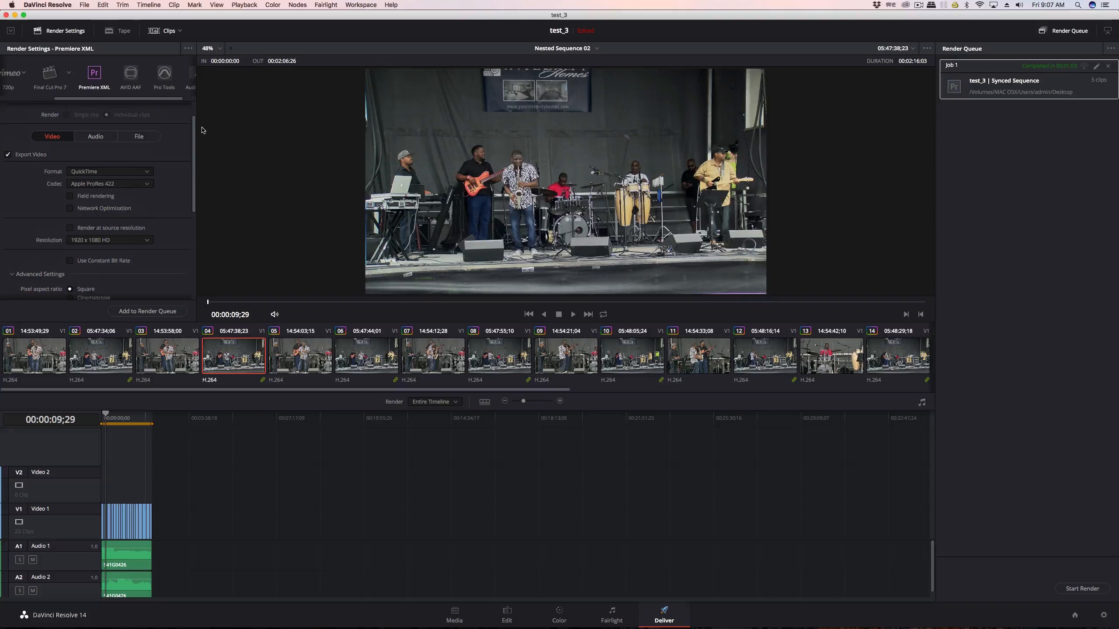
pyautogui.moveTo(202, 130); pyautogui.dragTo(204, 110)
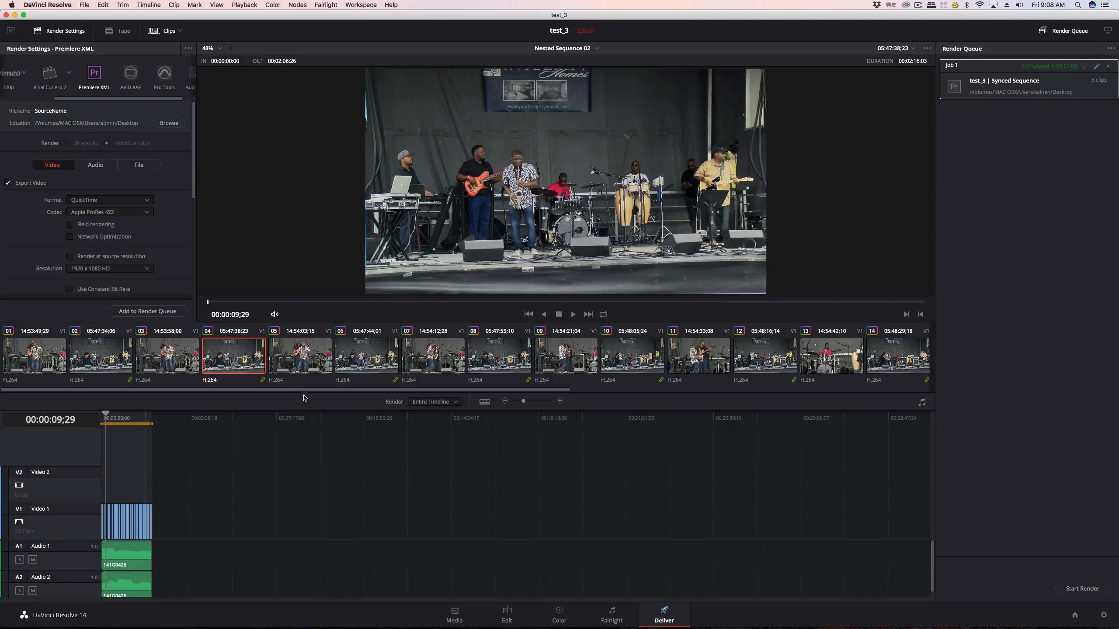
pyautogui.moveTo(305, 389)
pyautogui.mouseDown()
pyautogui.moveTo(450, 394)
pyautogui.moveTo(303, 389)
pyautogui.mouseUp()
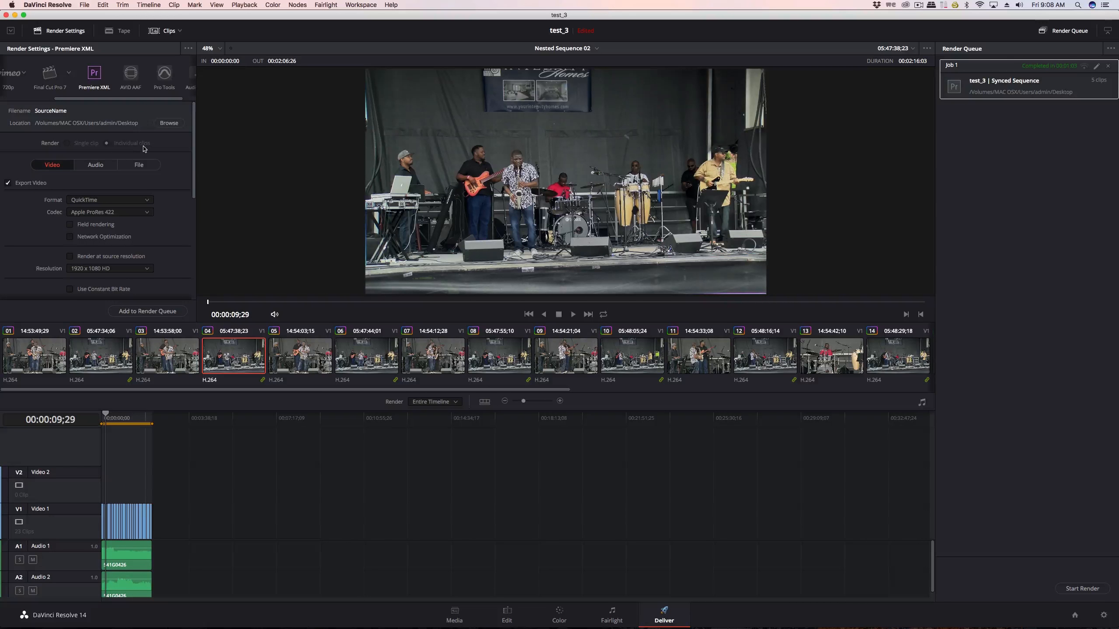
pyautogui.scroll(-4, 147, 180)
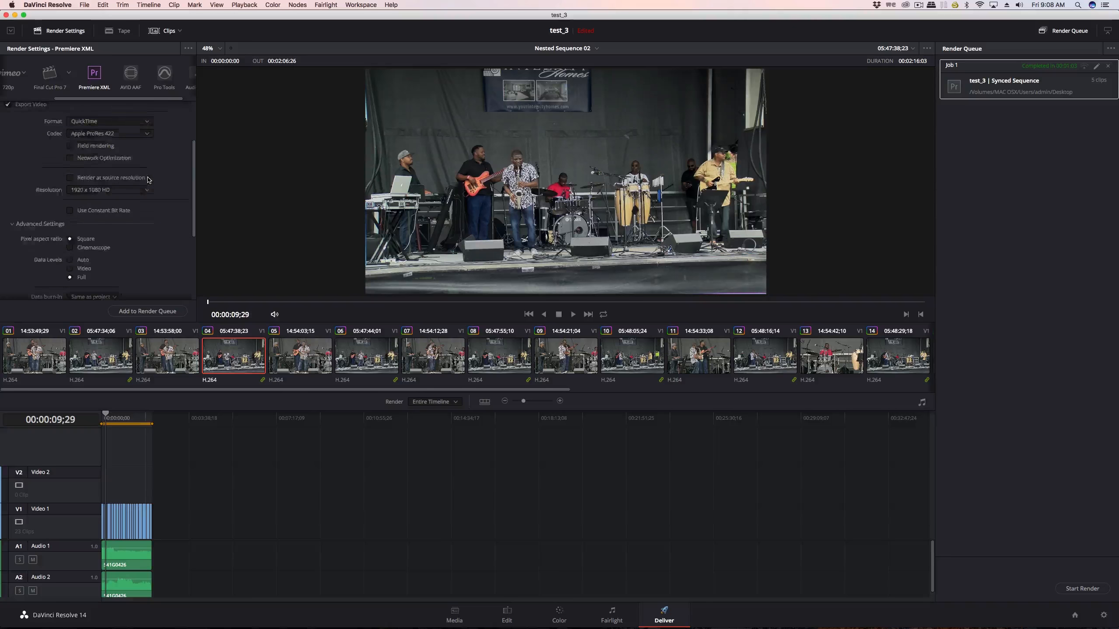
pyautogui.scroll(4, 110, 172)
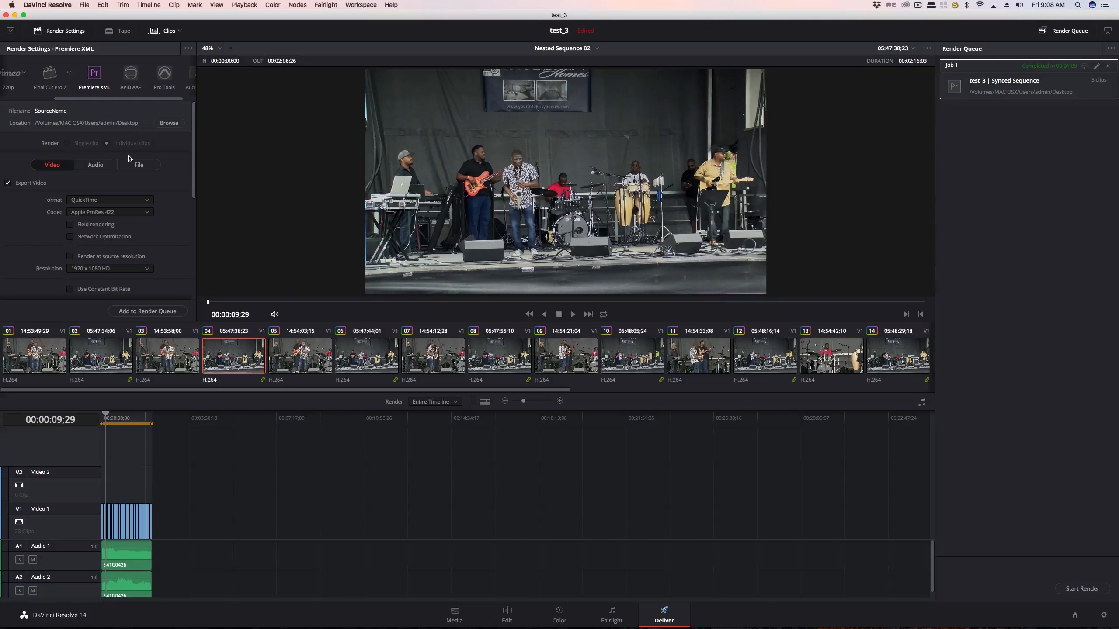
# - Check the audio render settings, then add Nested Sequence 02 to the render queue and start the render
pyautogui.click(96, 164)
pyautogui.click(148, 311)
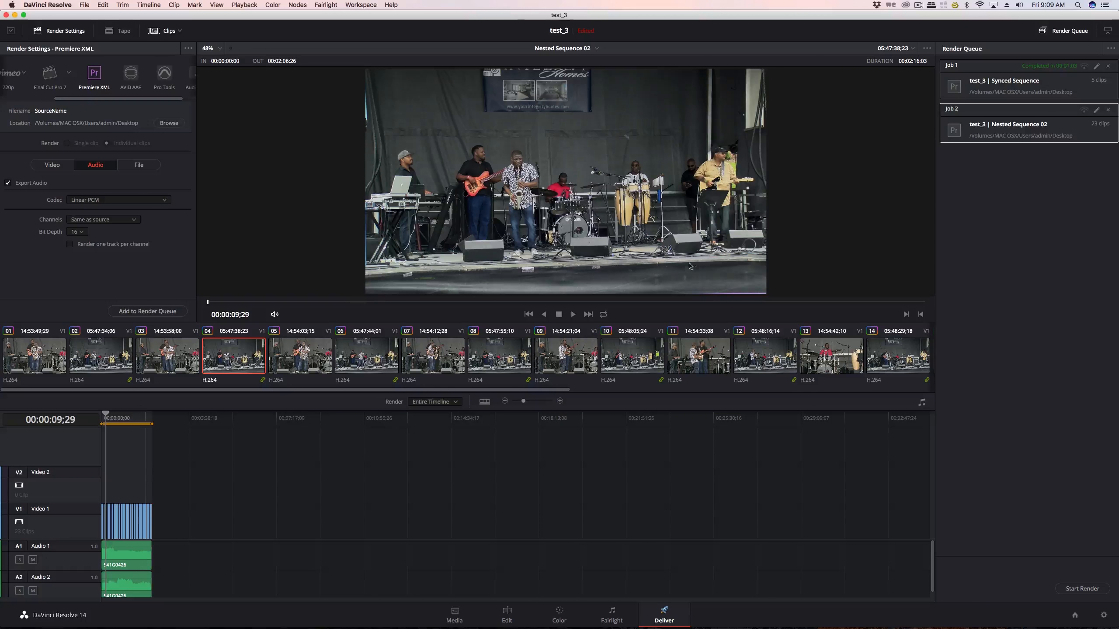
pyautogui.click(1083, 589)
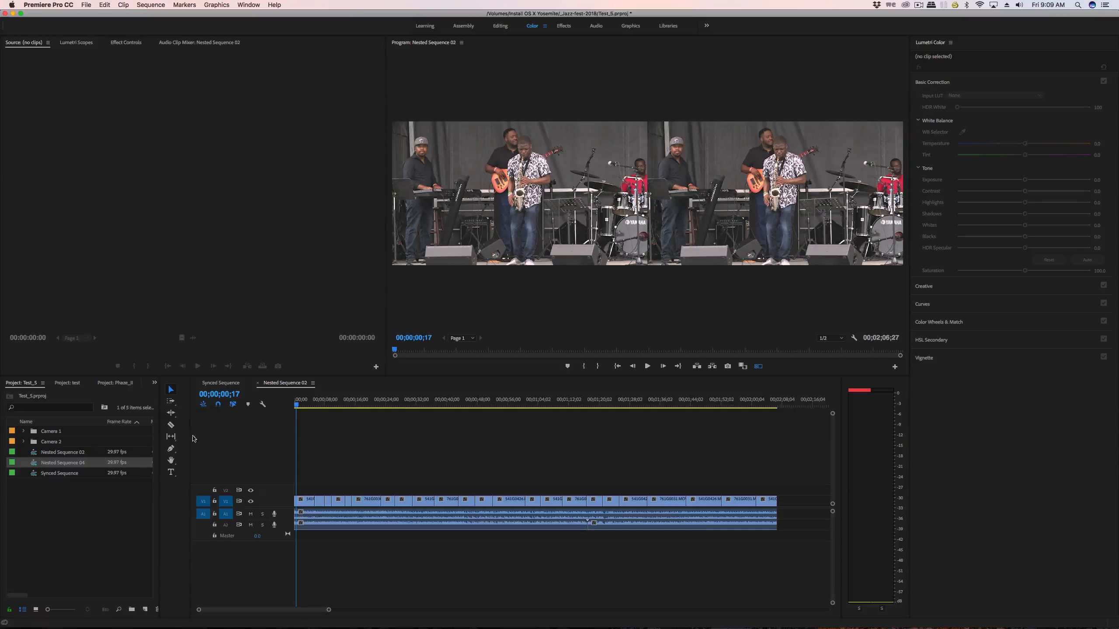
# - Switch to Premiere Pro, create a new bin with the default name and import the rendered Nested Sequence 02 (Resolve) sequence into it
pyautogui.click(57, 514)
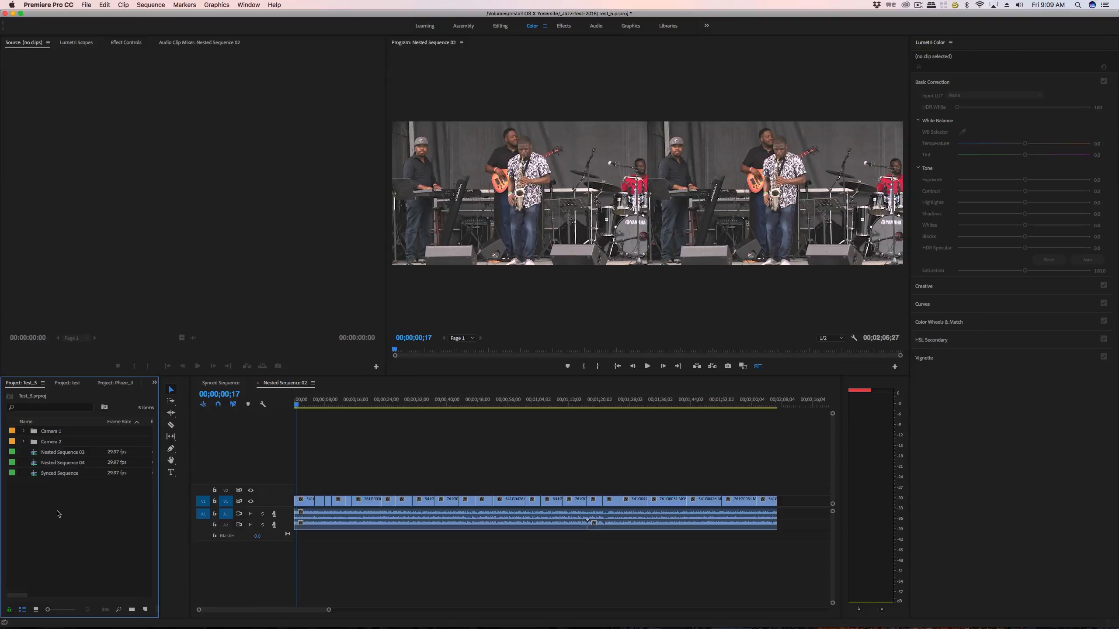
pyautogui.rightClick(61, 505)
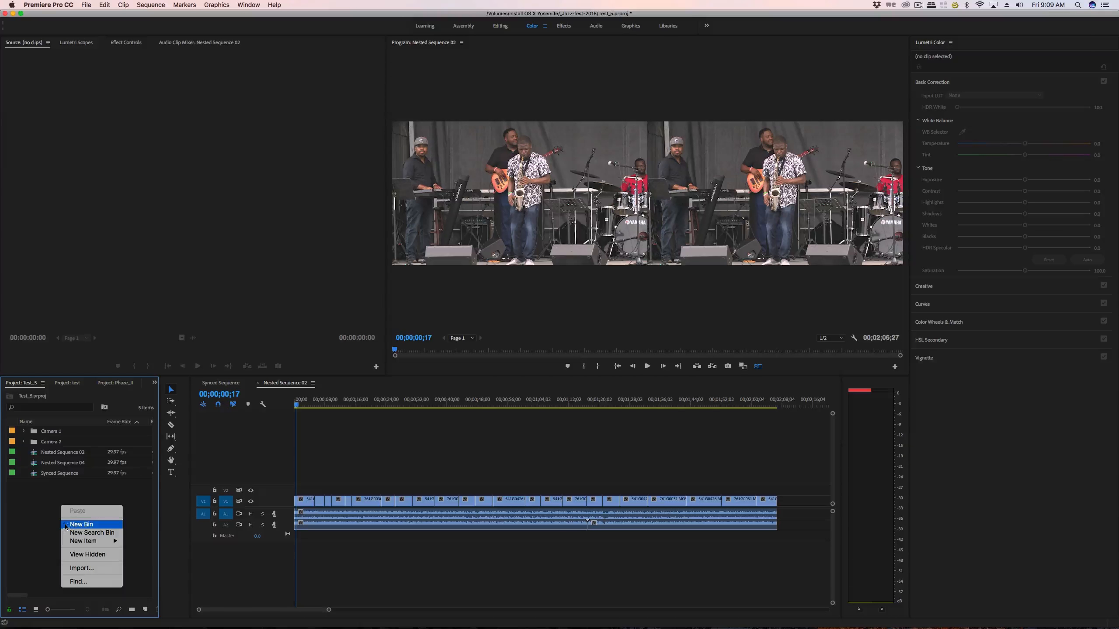
pyautogui.click(76, 525)
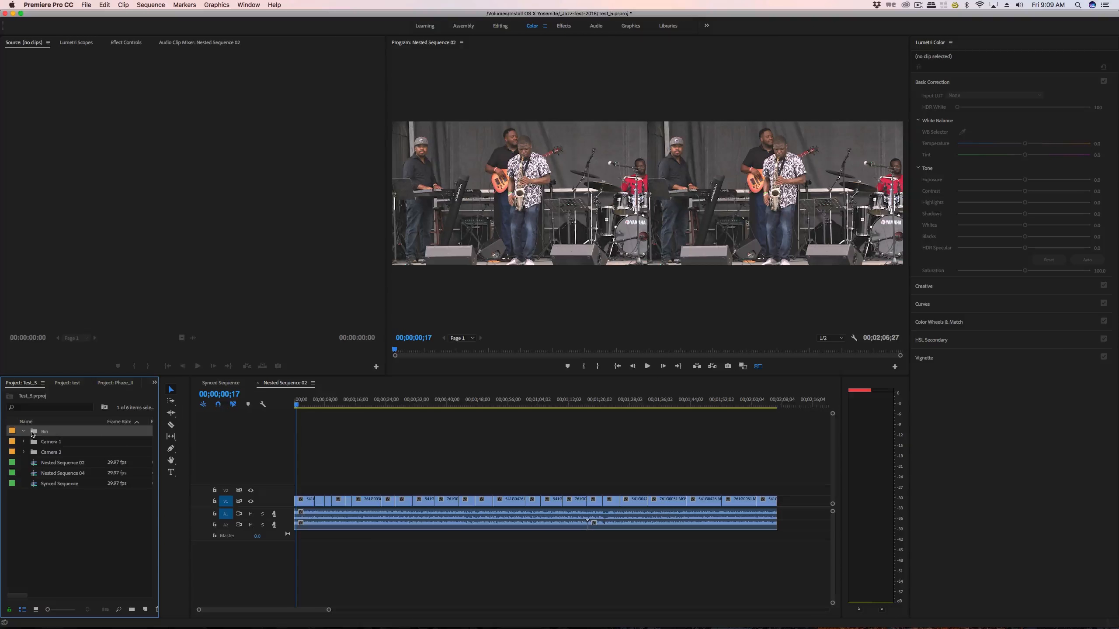
pyautogui.click(86, 5)
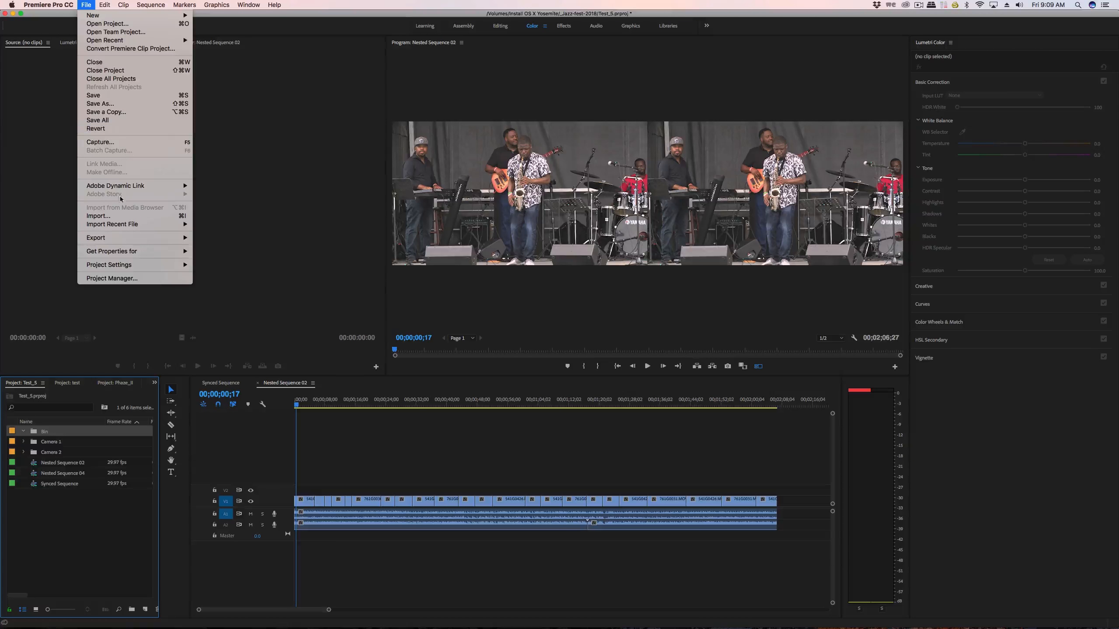
pyautogui.press('Escape')
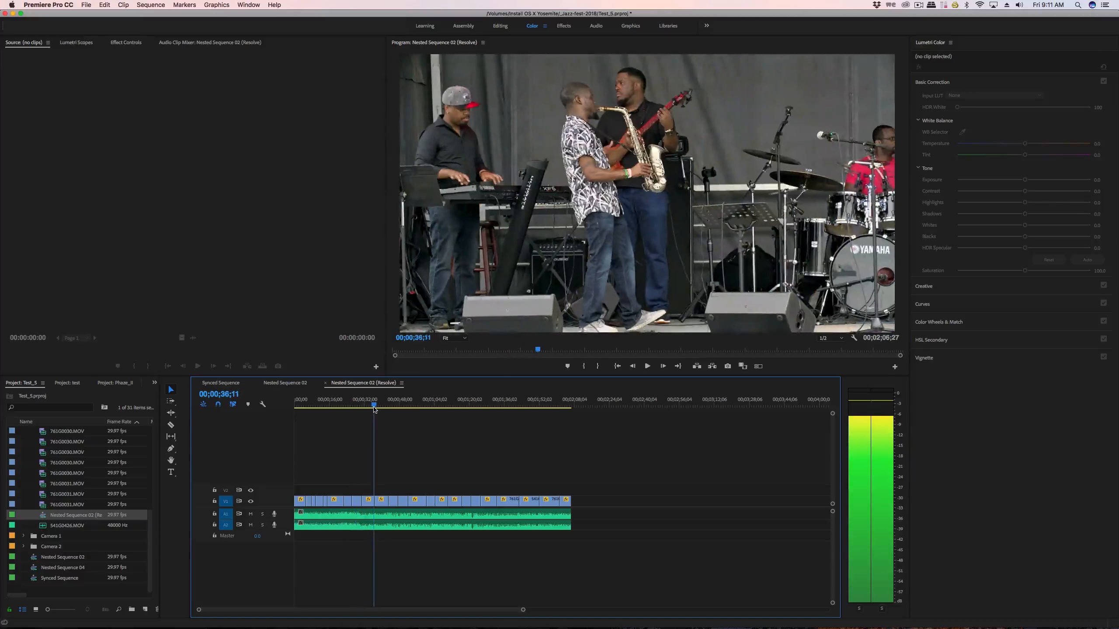
# - Stop playback of Nested Sequence 02 (Resolve) and enlarge its timeline view
pyautogui.press('space')
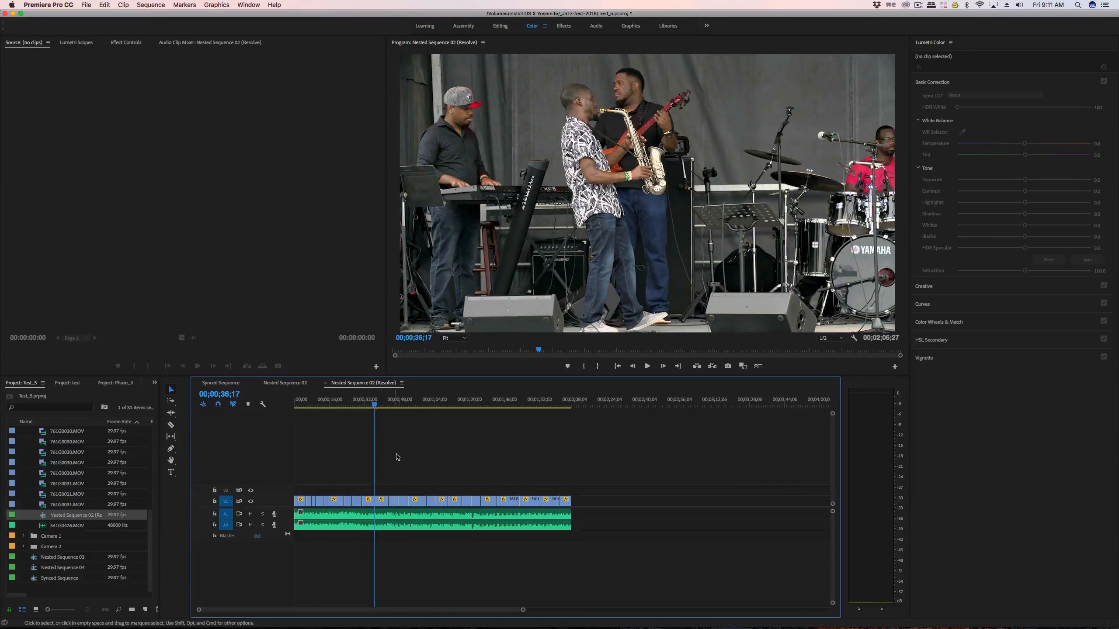
pyautogui.press('=')
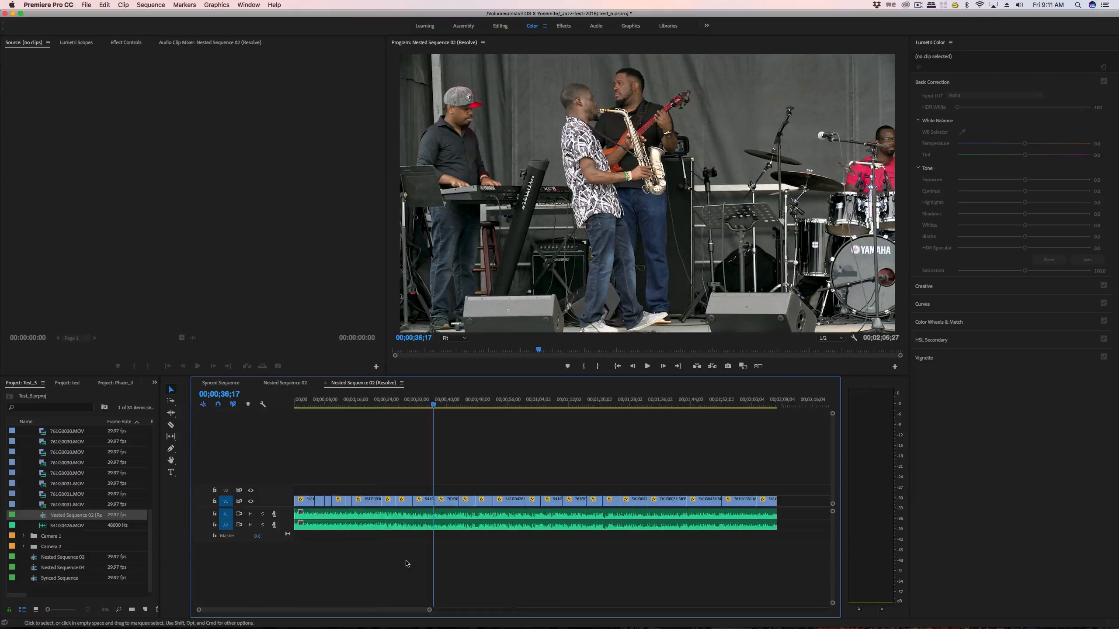